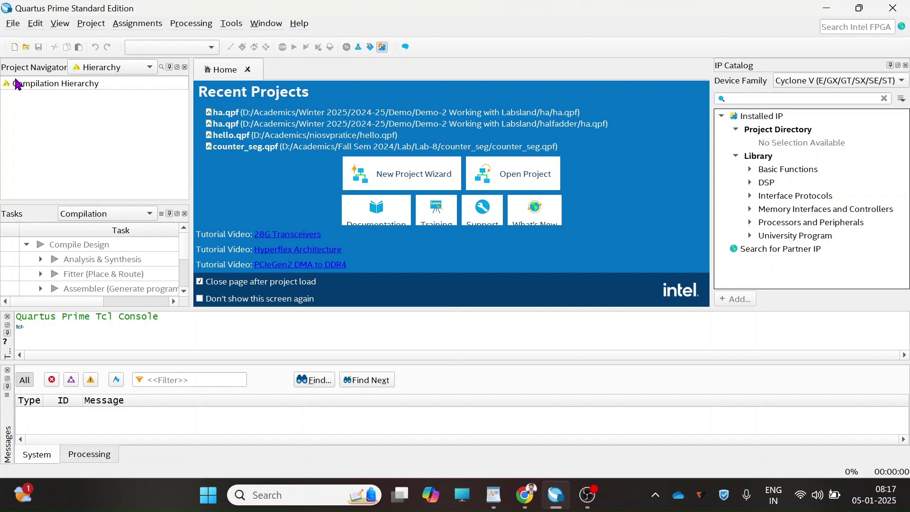
# - Start the New Project Wizard from the File menu and move past its Introduction page
pyautogui.click(14, 25)
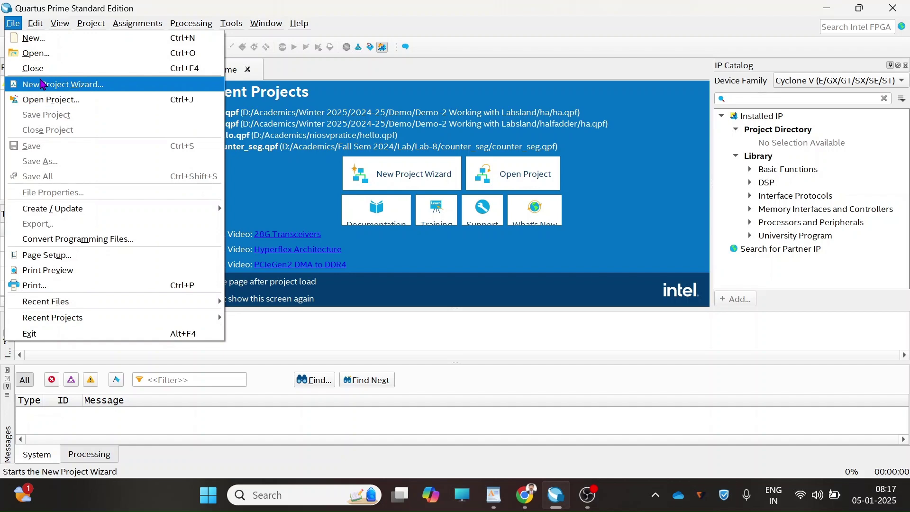
pyautogui.click(44, 86)
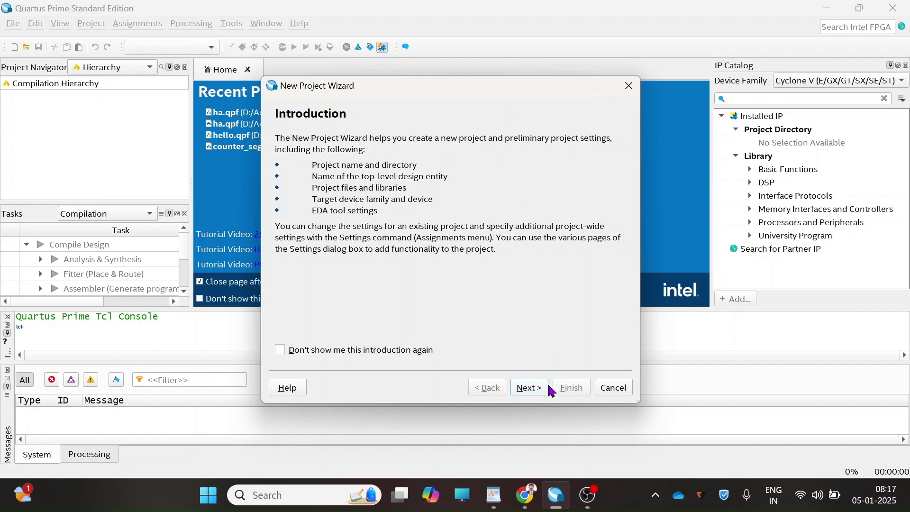
pyautogui.click(529, 387)
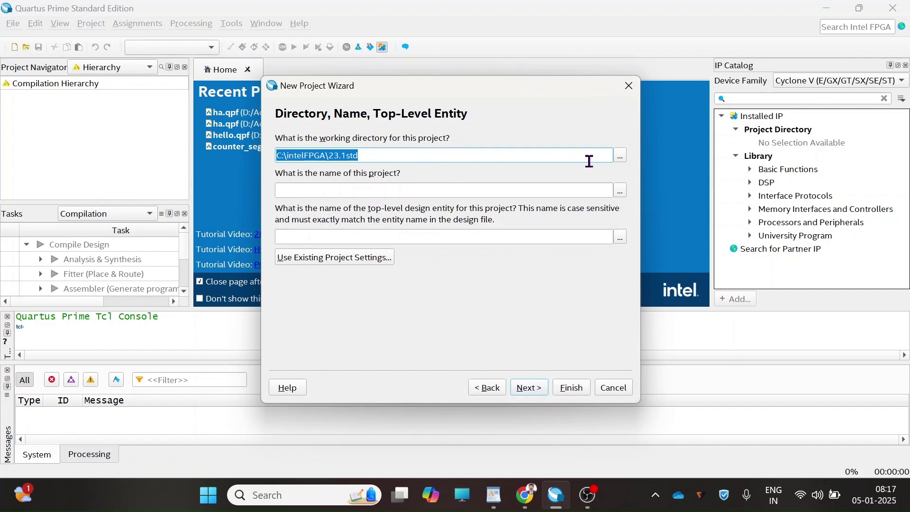
# - Browse for the working directory down to D:\Academics\Winter 2025
pyautogui.click(621, 158)
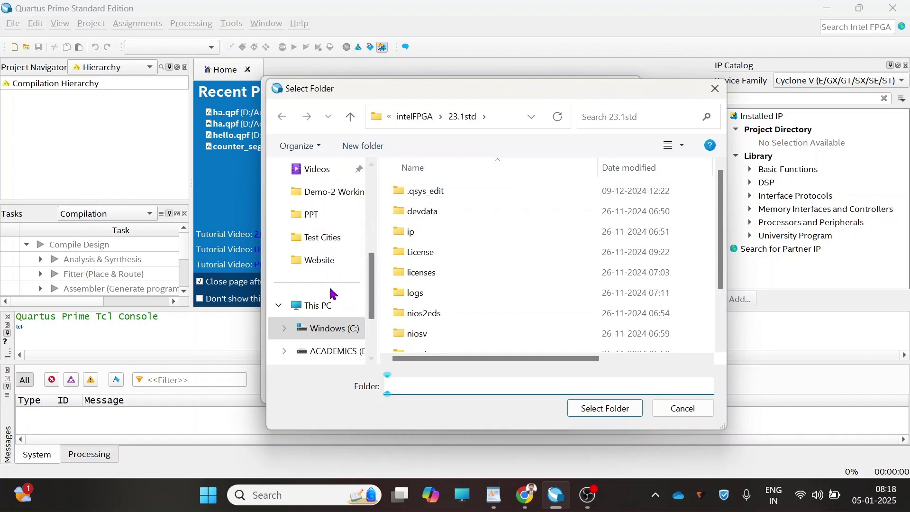
pyautogui.click(328, 351)
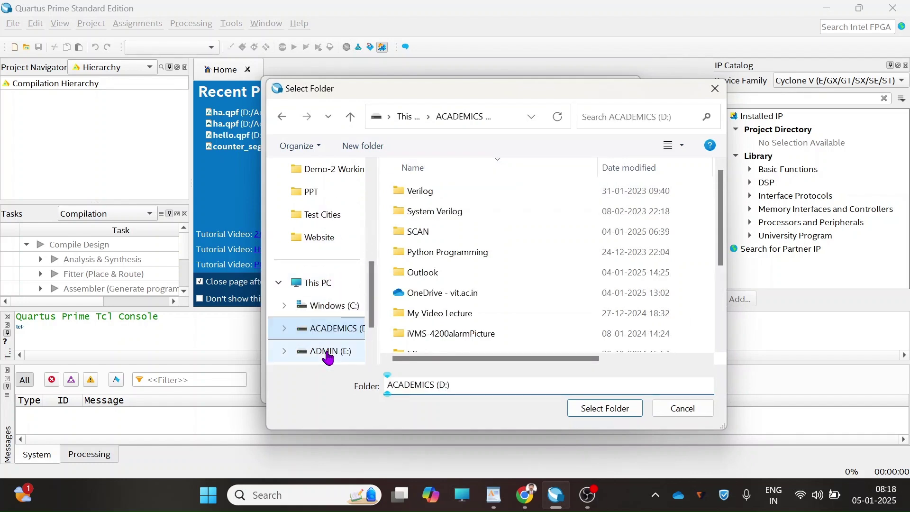
pyautogui.scroll(-3, 455, 351)
pyautogui.click(460, 348)
pyautogui.doubleClick(461, 346)
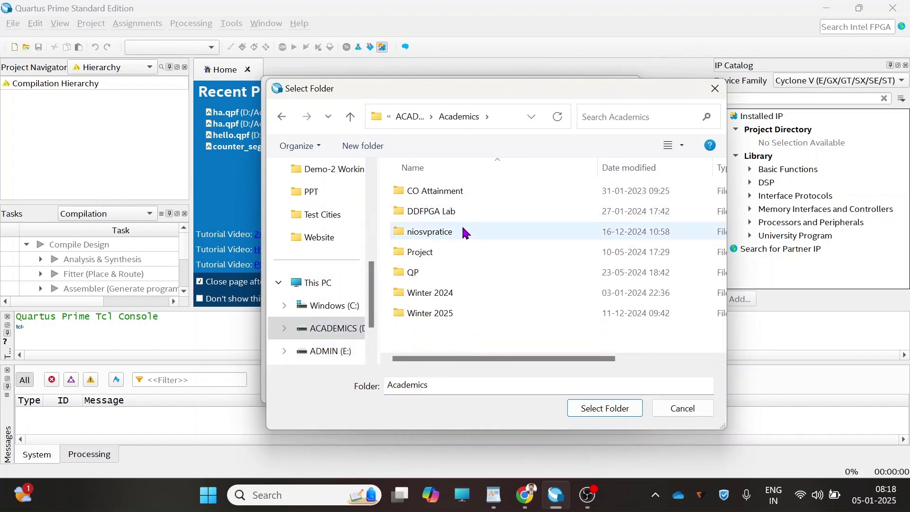
pyautogui.click(448, 316)
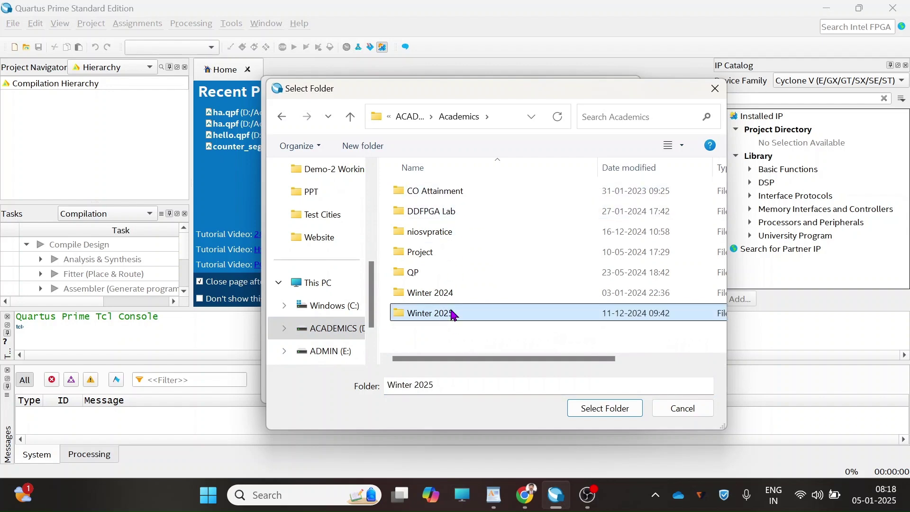
pyautogui.doubleClick(451, 315)
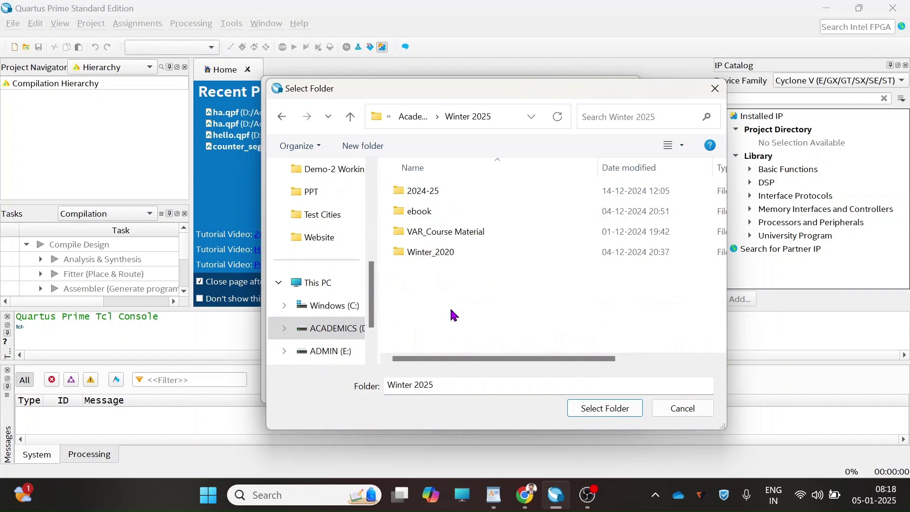
# - Select the halfadder folder under 2024-25\Demo\Demo-2 Working with Labsland and name the project halfadder
pyautogui.doubleClick(444, 192)
pyautogui.doubleClick(444, 194)
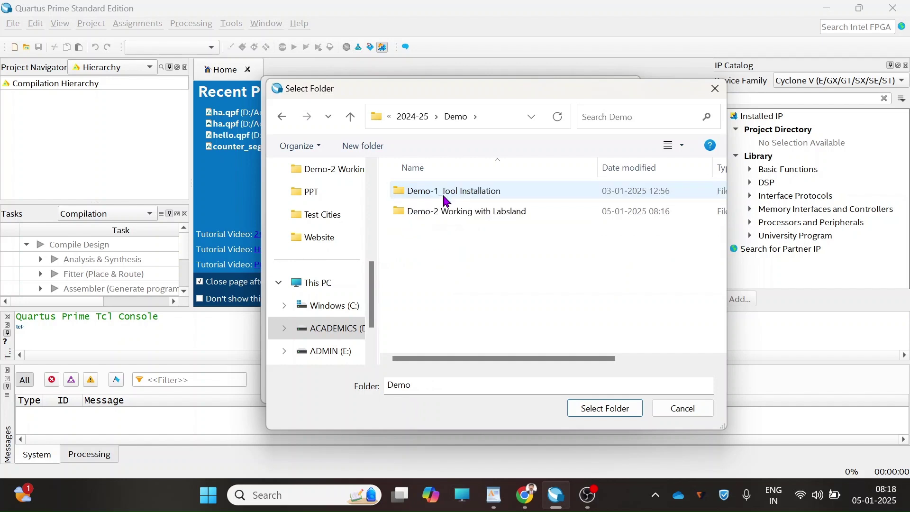
pyautogui.doubleClick(454, 213)
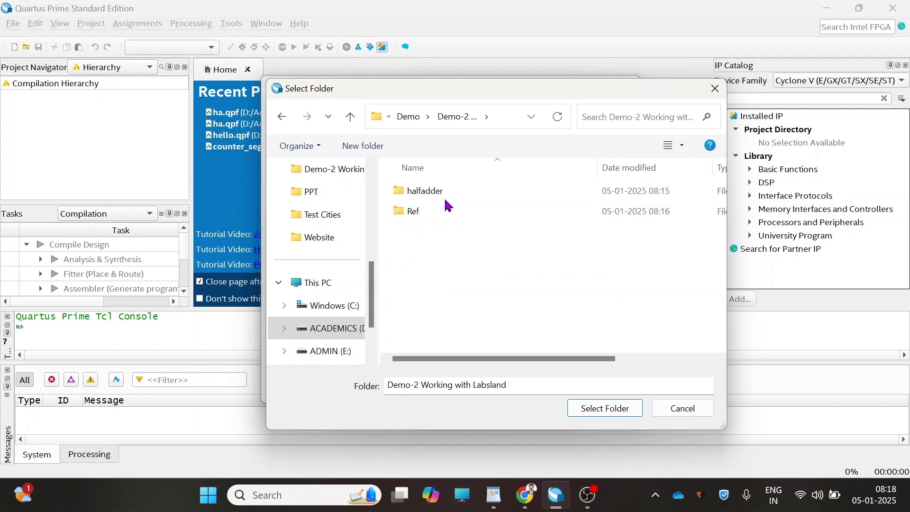
pyautogui.click(446, 192)
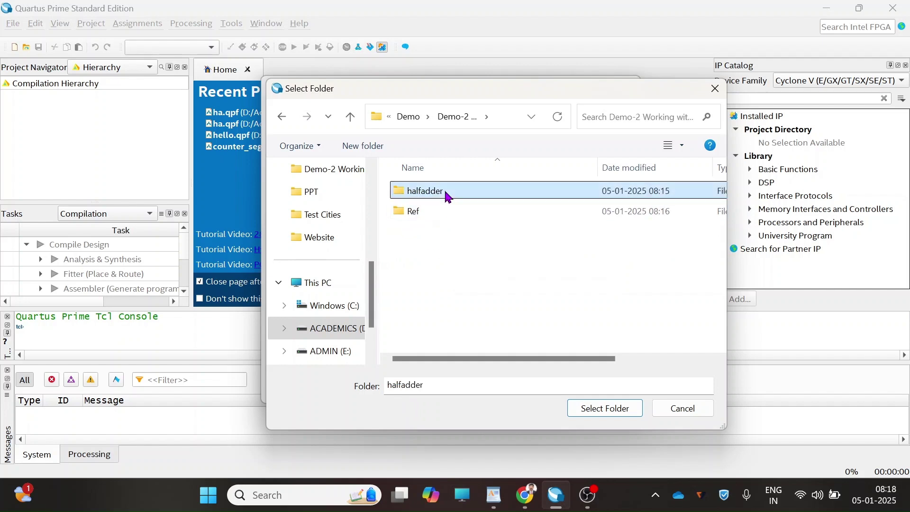
pyautogui.click(625, 407)
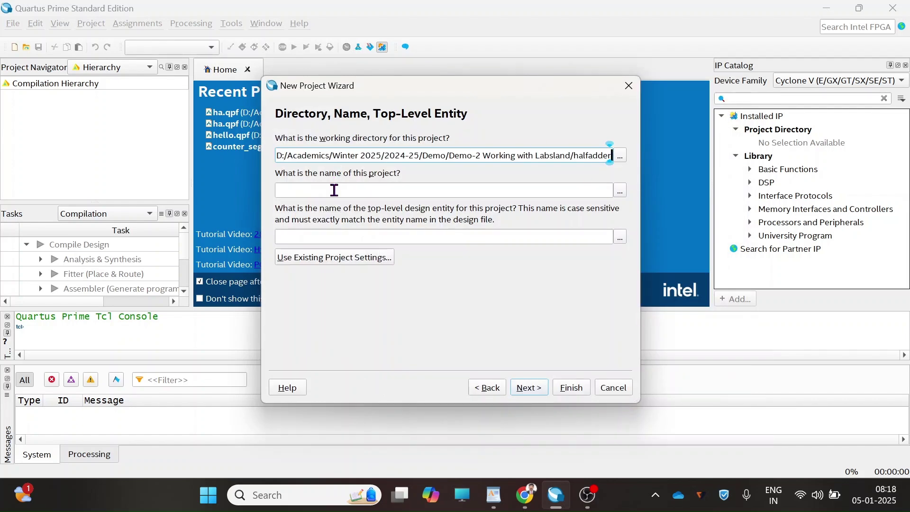
pyautogui.click(336, 189)
pyautogui.write('ha')
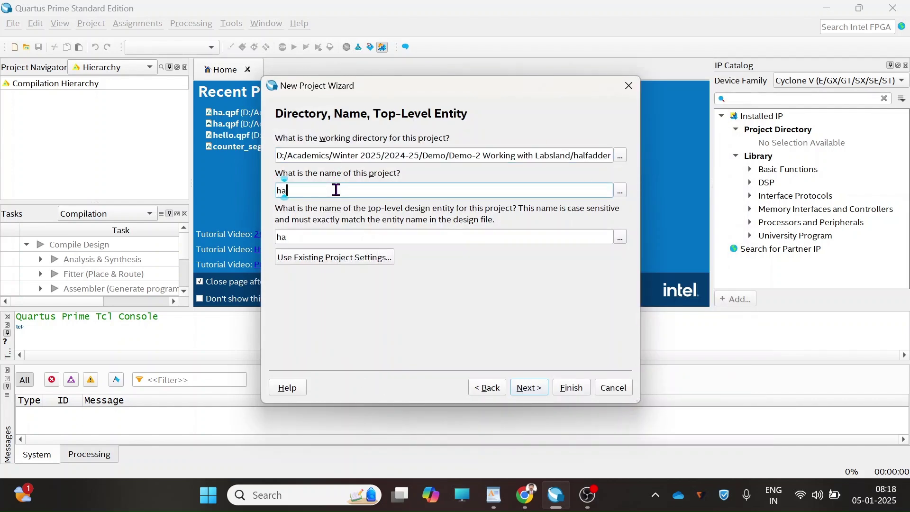
pyautogui.write('lfadder')
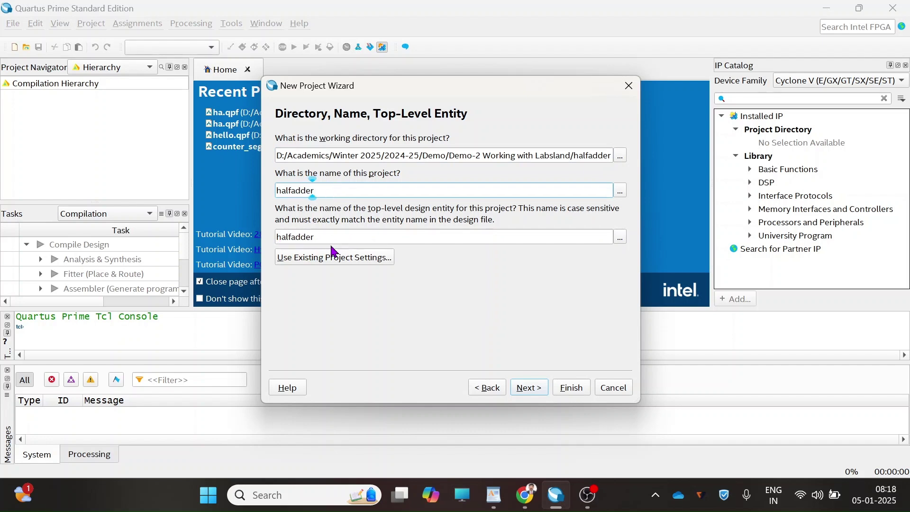
# - Accept the directory and name, keep Empty project, and skip adding files
pyautogui.click(537, 396)
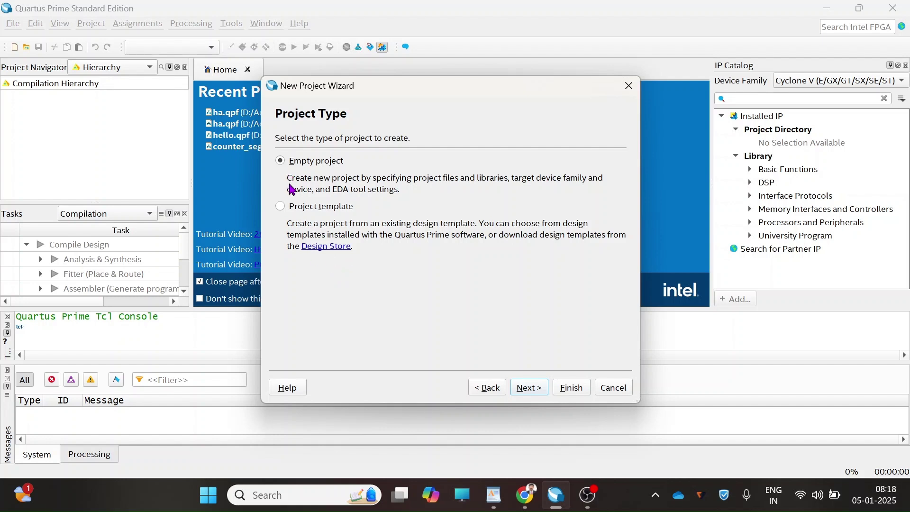
pyautogui.click(539, 393)
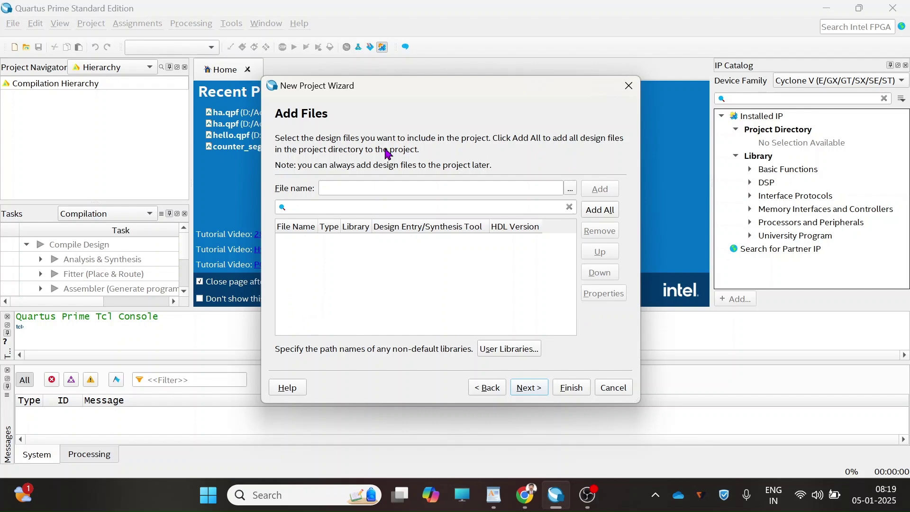
pyautogui.click(529, 388)
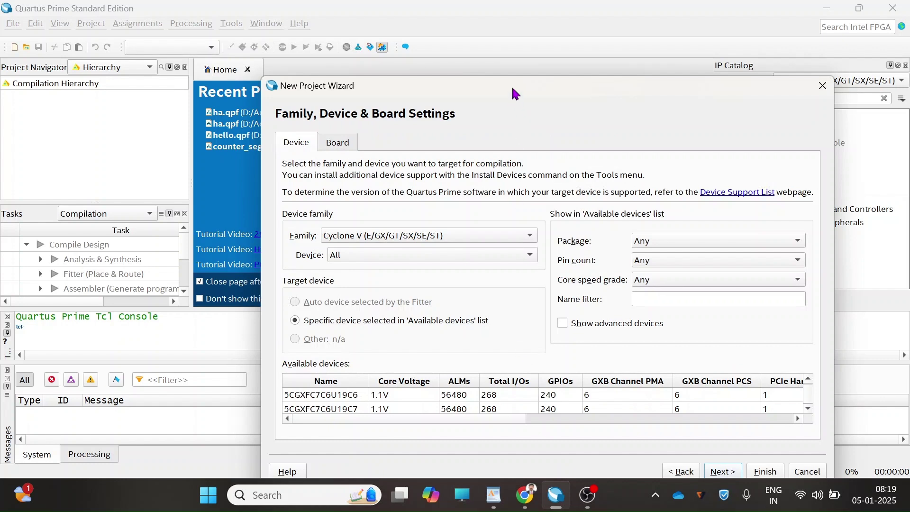
# - Choose the DE1-SoC Board (5CSEMA5F31C6) on the Board tab as the target and continue
pyautogui.moveTo(512, 85); pyautogui.dragTo(489, 81)
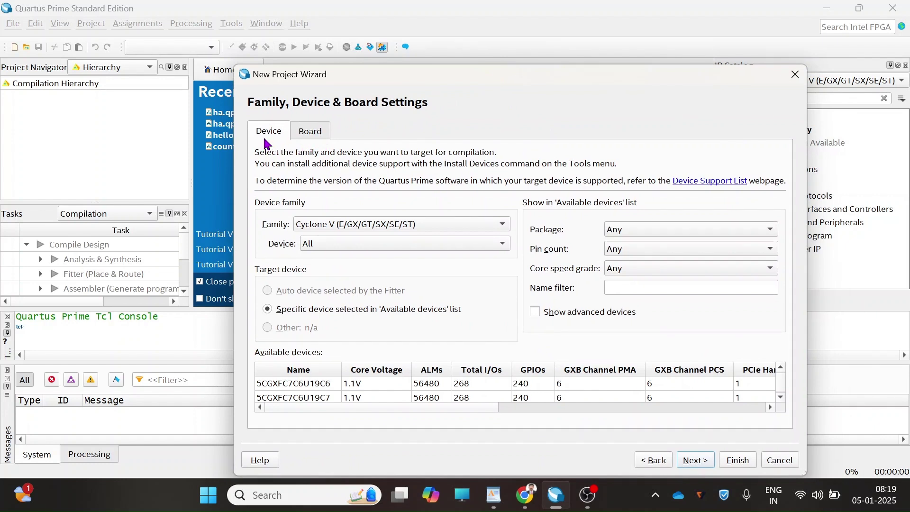
pyautogui.click(312, 134)
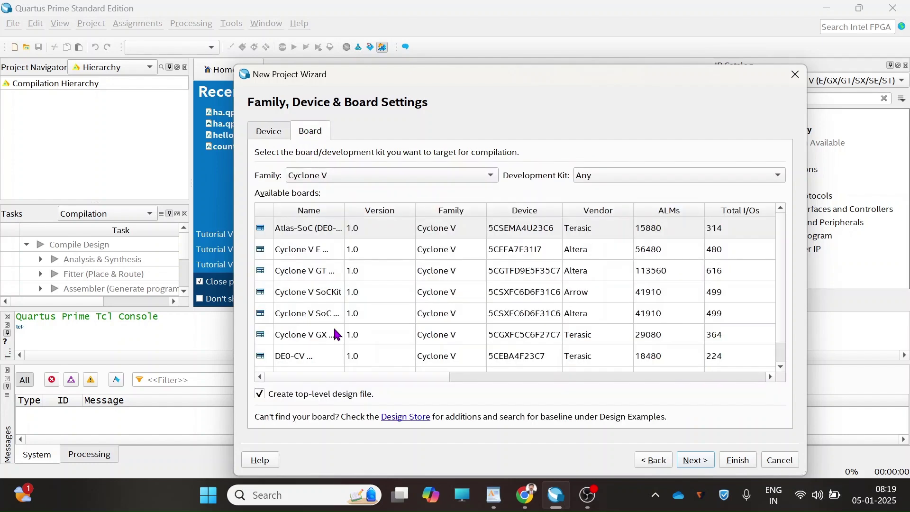
pyautogui.scroll(-1, 337, 335)
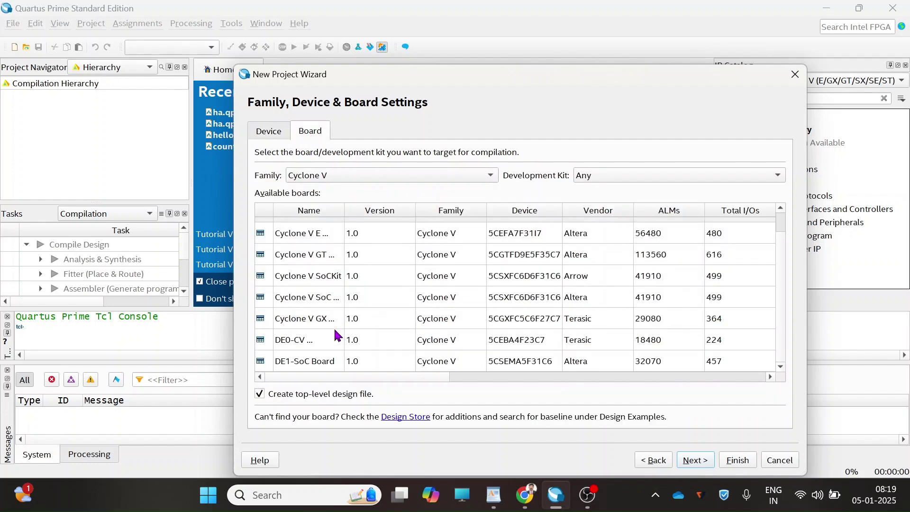
pyautogui.click(311, 365)
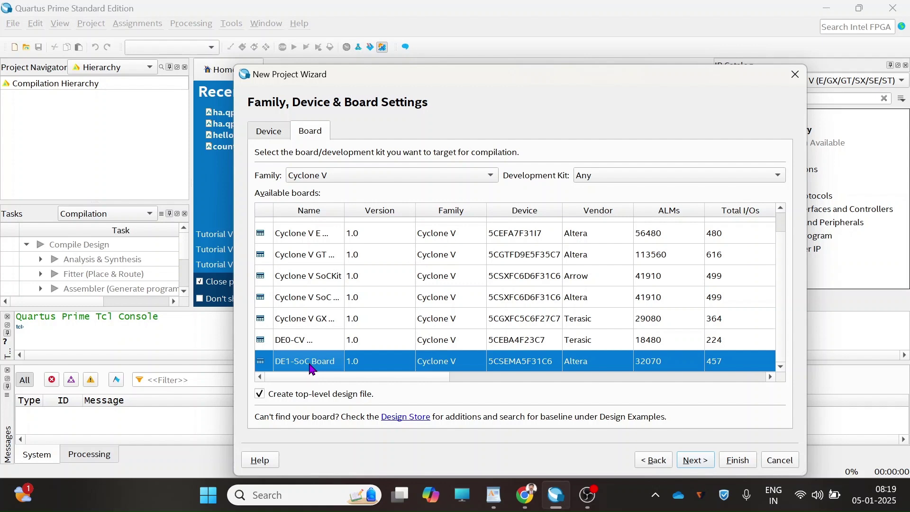
pyautogui.click(701, 463)
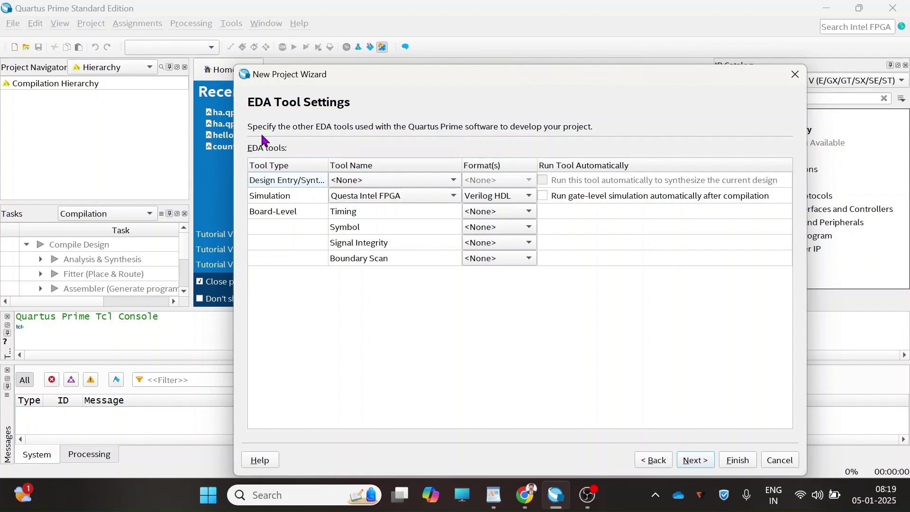
# - Set the simulation tool to <None> and finish the wizard after reviewing the Summary
pyautogui.click(372, 202)
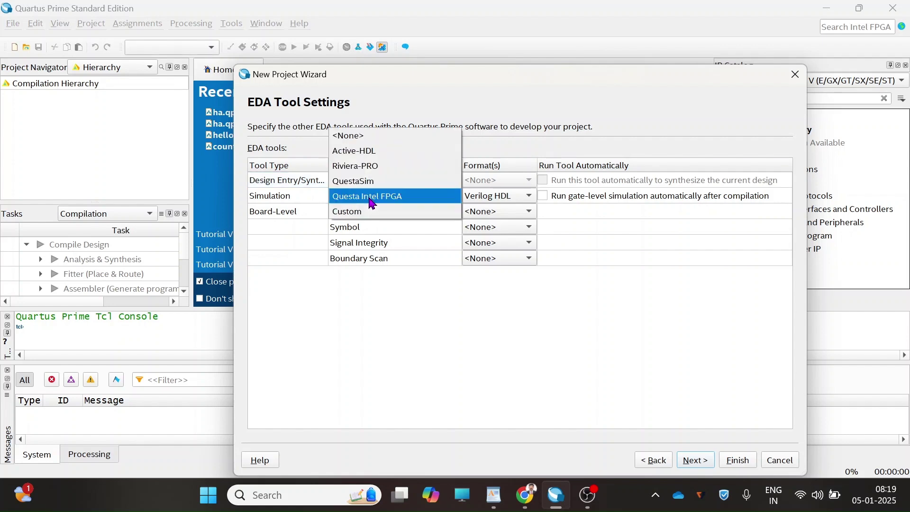
pyautogui.click(368, 137)
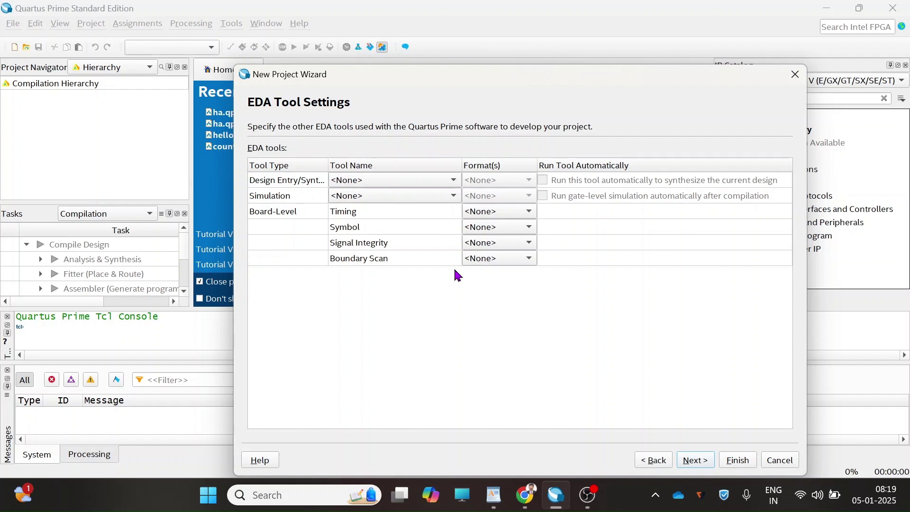
pyautogui.click(696, 460)
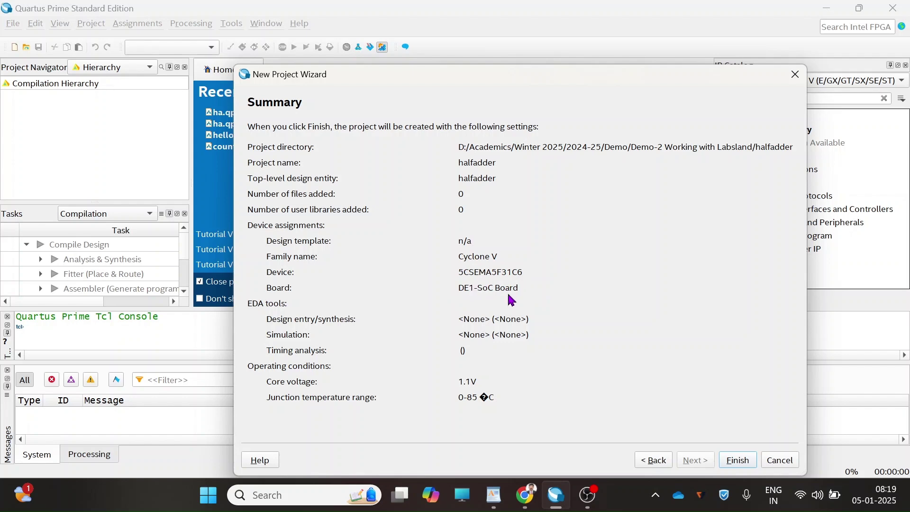
pyautogui.click(738, 460)
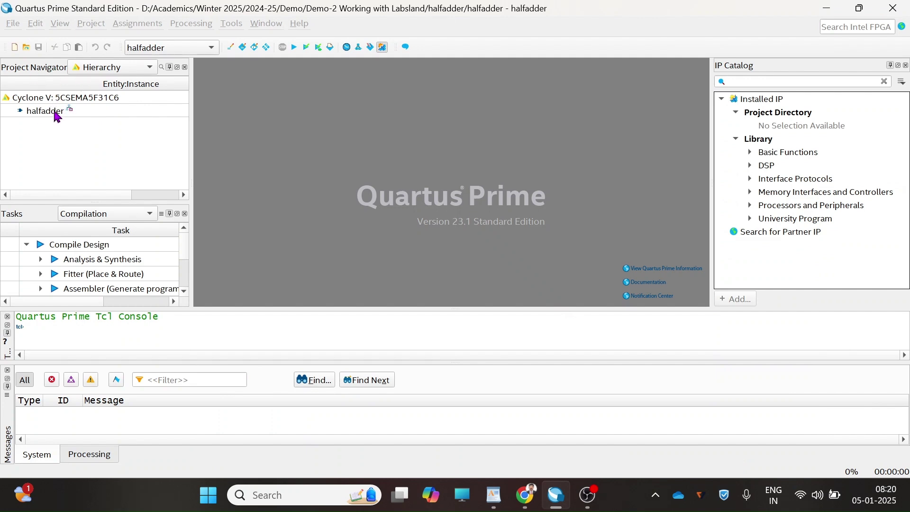
pyautogui.click(12, 25)
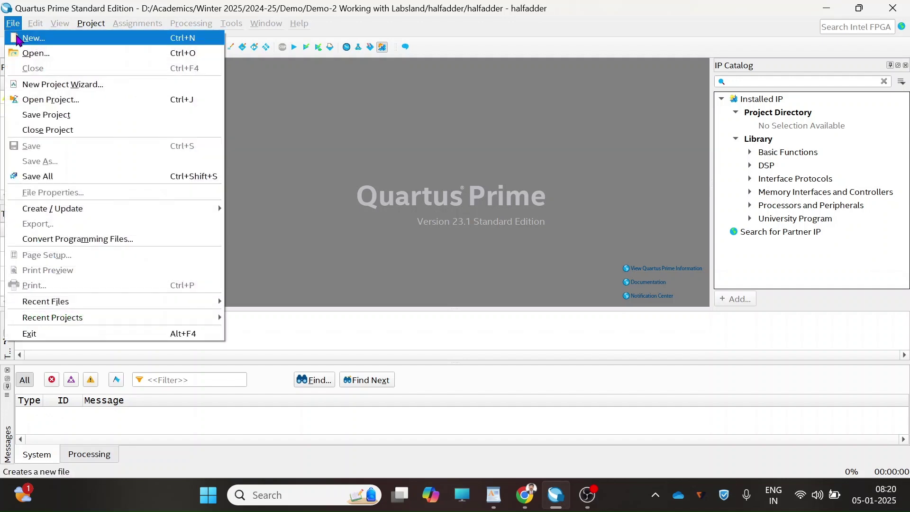
# - Create a new Verilog HDL File from the New dialog's Design Files list
pyautogui.click(17, 39)
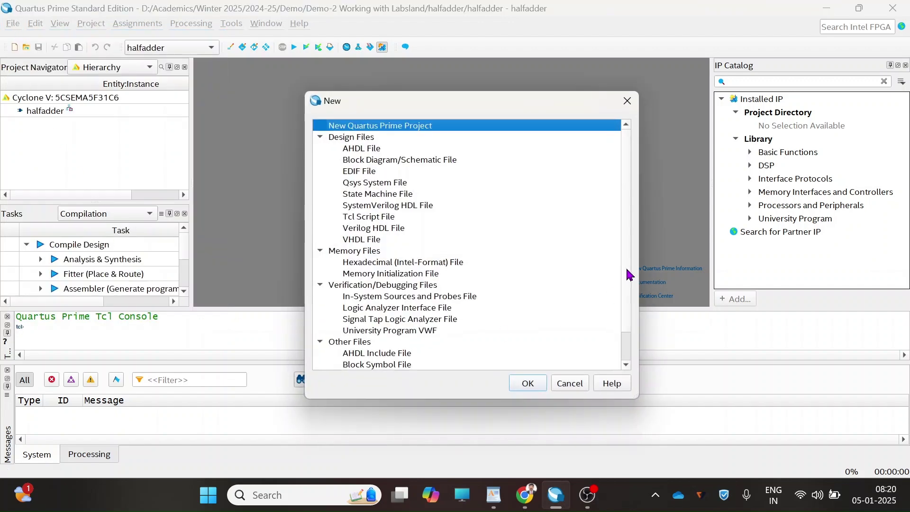
pyautogui.click(386, 229)
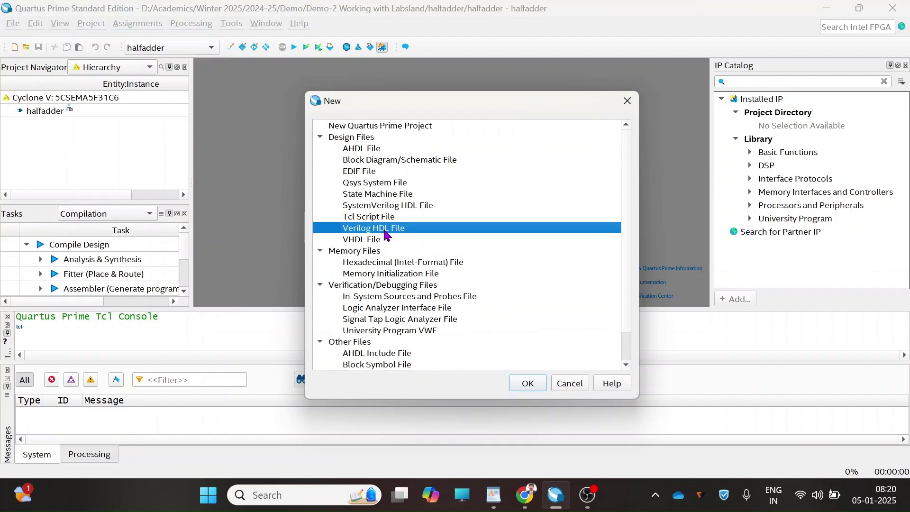
pyautogui.click(527, 383)
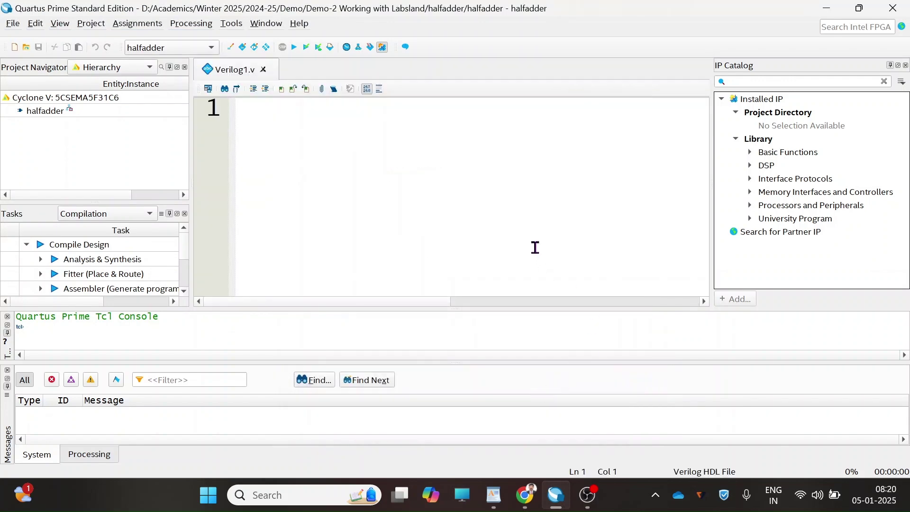
# - Write module halfadder(a,b,s,c) with inputs a,b, outputs s,c, s = a ^ b, c = a & b
pyautogui.write('module')
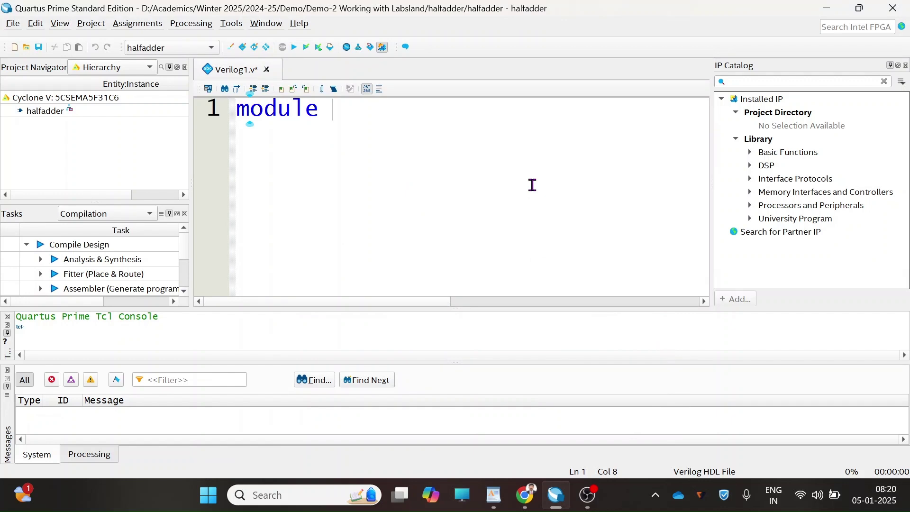
pyautogui.write('halfadder')
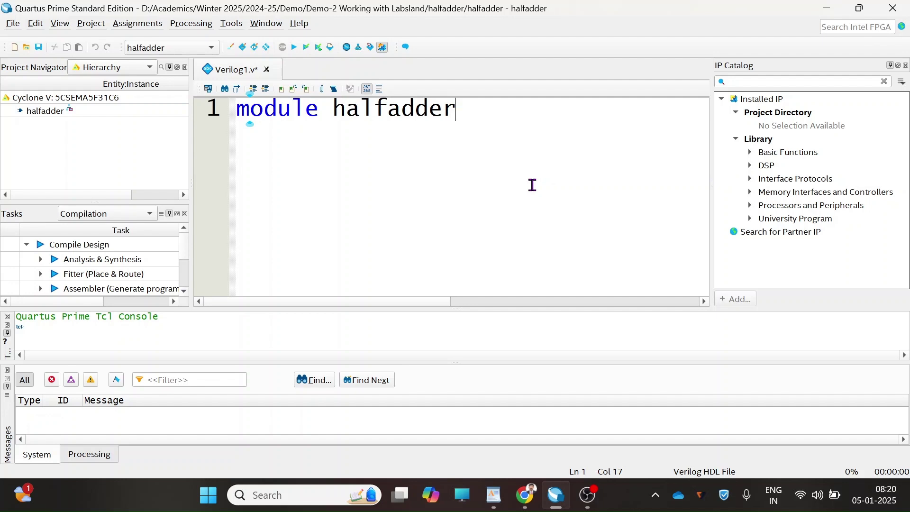
pyautogui.write('(a,b')
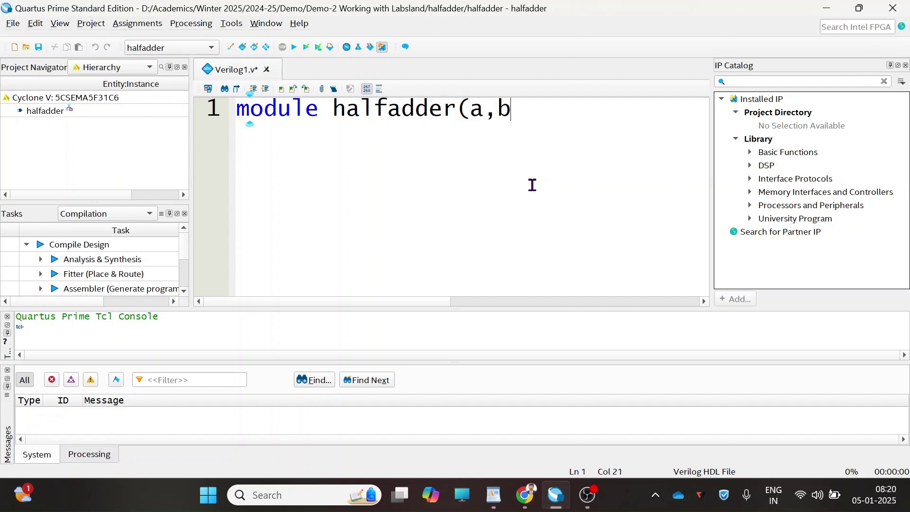
pyautogui.write(',s,c);')
pyautogui.press('Return')
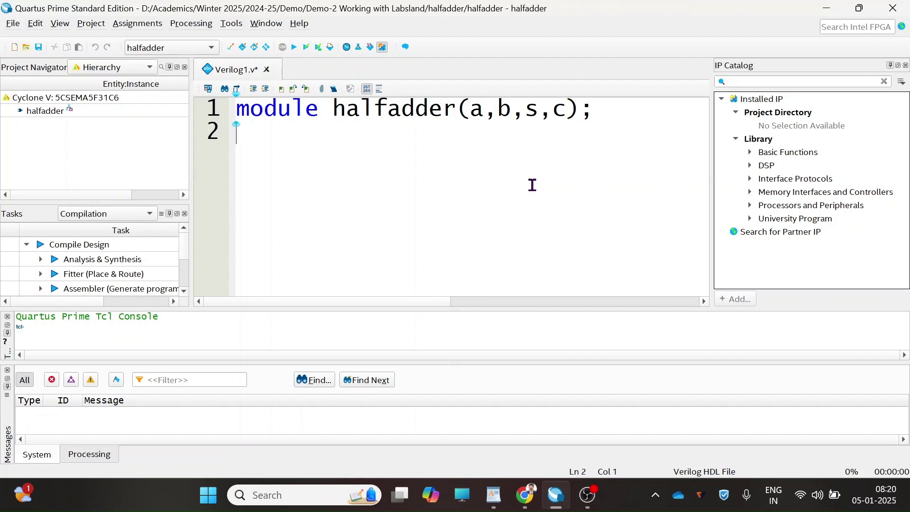
pyautogui.write('input')
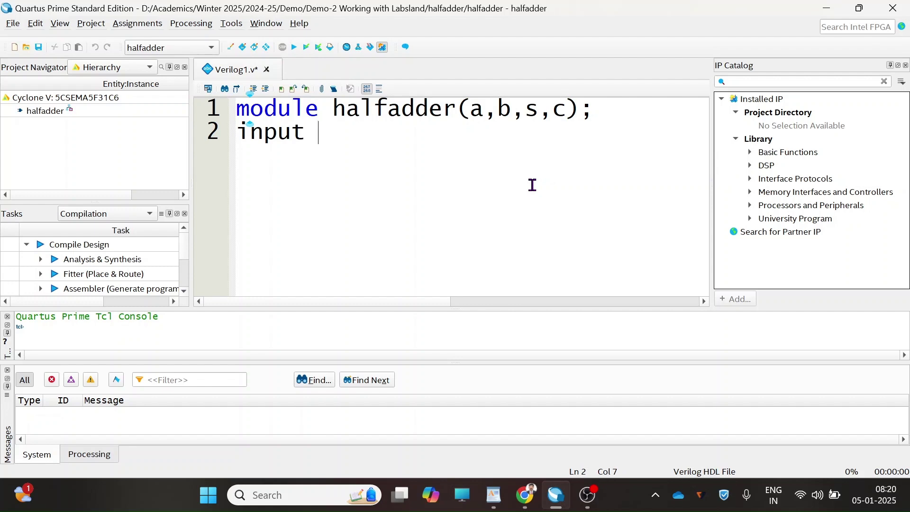
pyautogui.write(' a,b;')
pyautogui.press('Return')
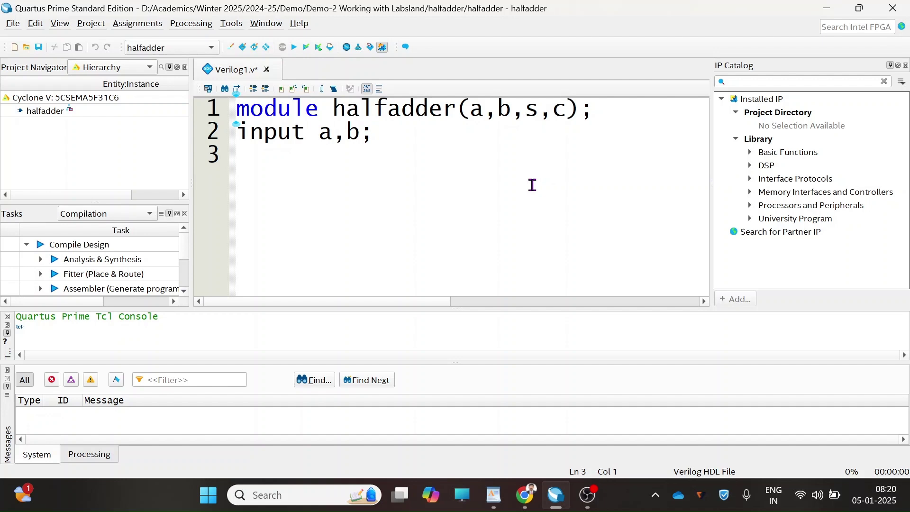
pyautogui.write('output')
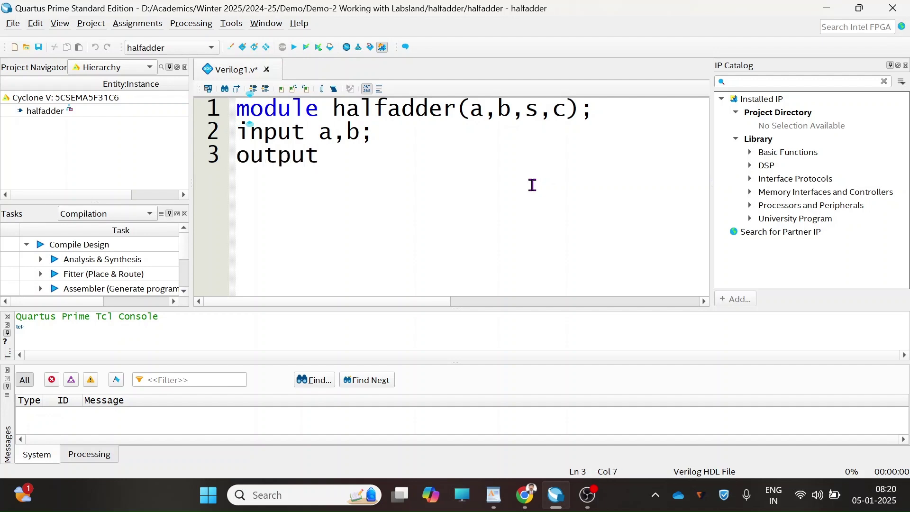
pyautogui.write(' s,c;')
pyautogui.press('Return')
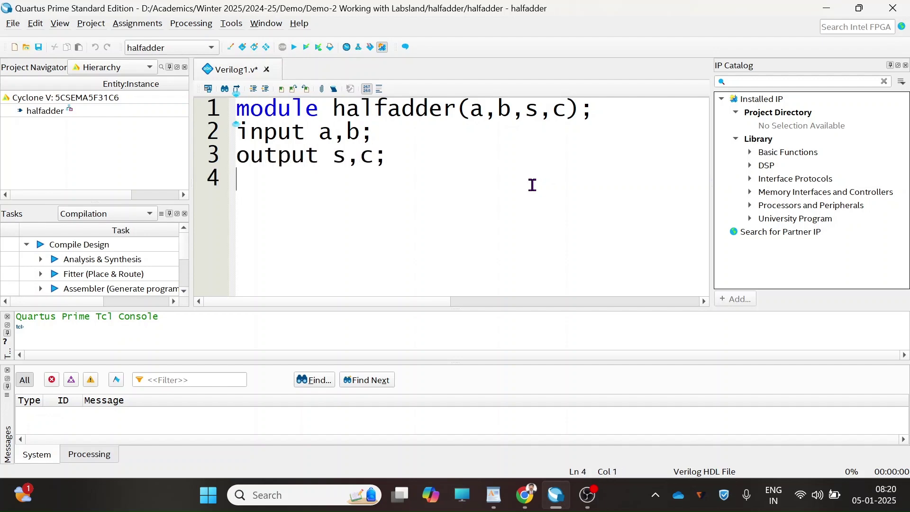
pyautogui.write('assign ')
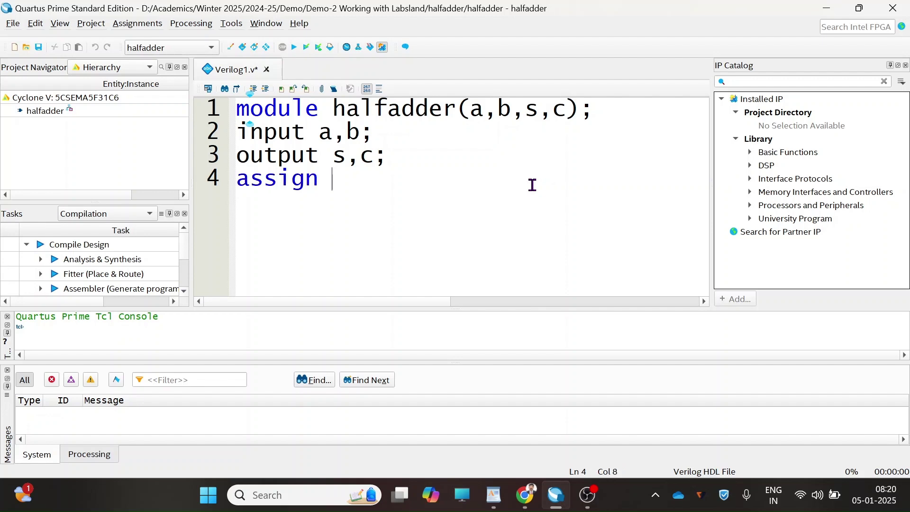
pyautogui.write('s = a ^ ')
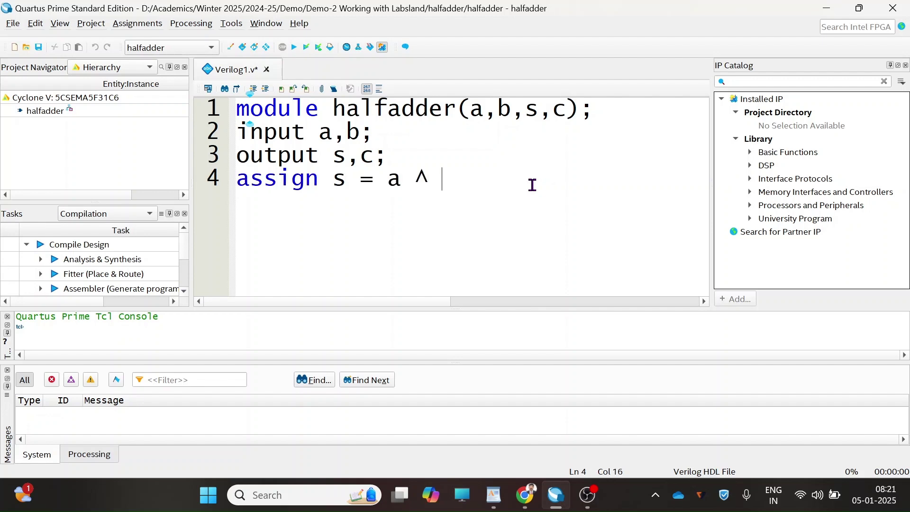
pyautogui.write('b;')
pyautogui.press('Return')
pyautogui.write('assi')
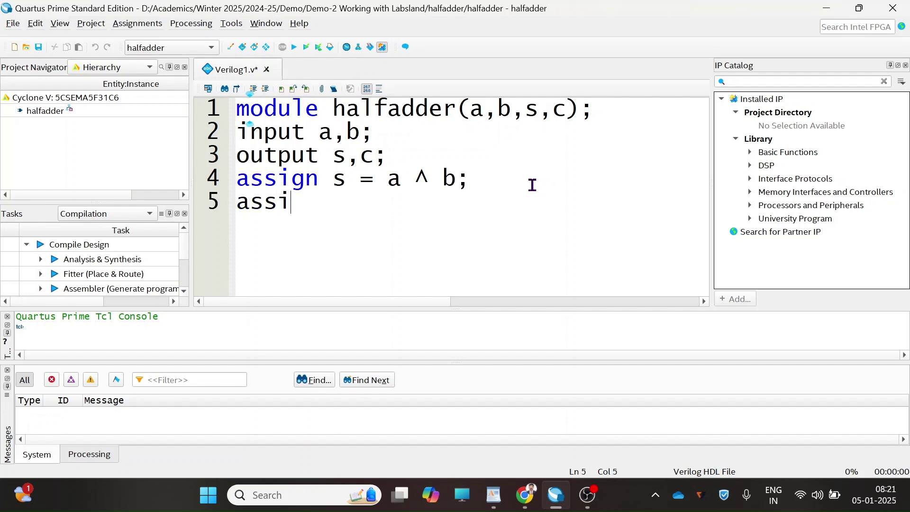
pyautogui.write('gn c= a &')
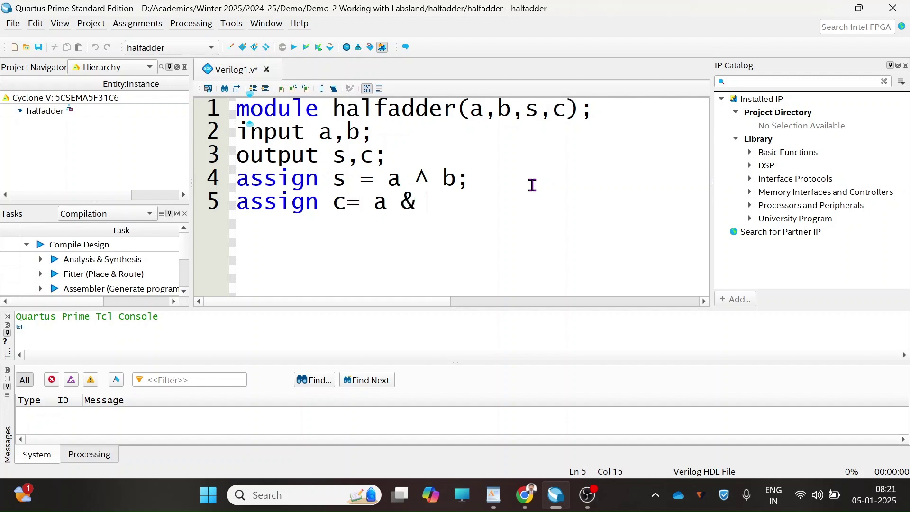
pyautogui.write(' b;')
pyautogui.press('Return')
pyautogui.write('en')
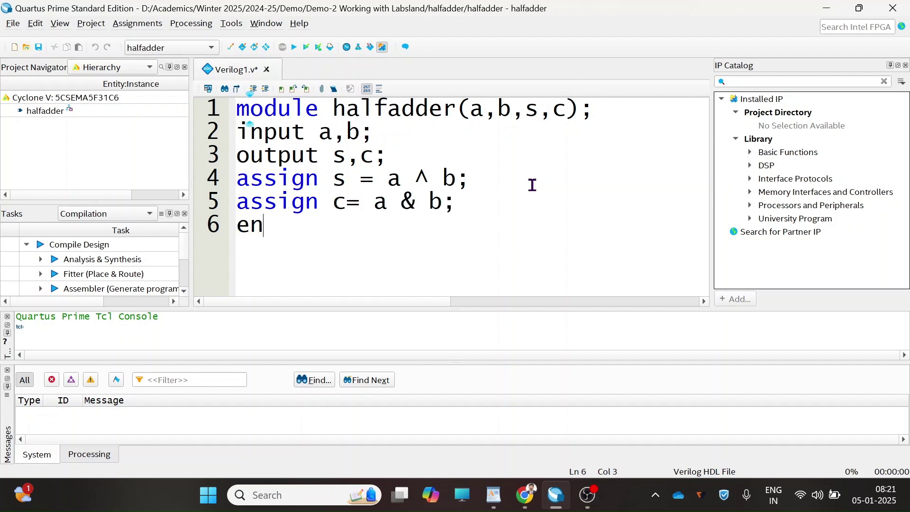
pyautogui.write('dmodule')
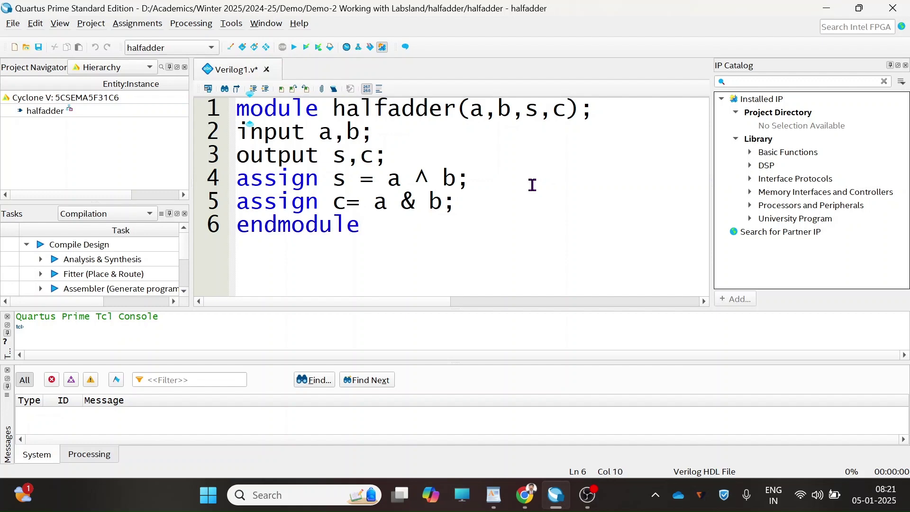
# - Save the file as halfadder.v with Add file to current project checked
pyautogui.click(39, 47)
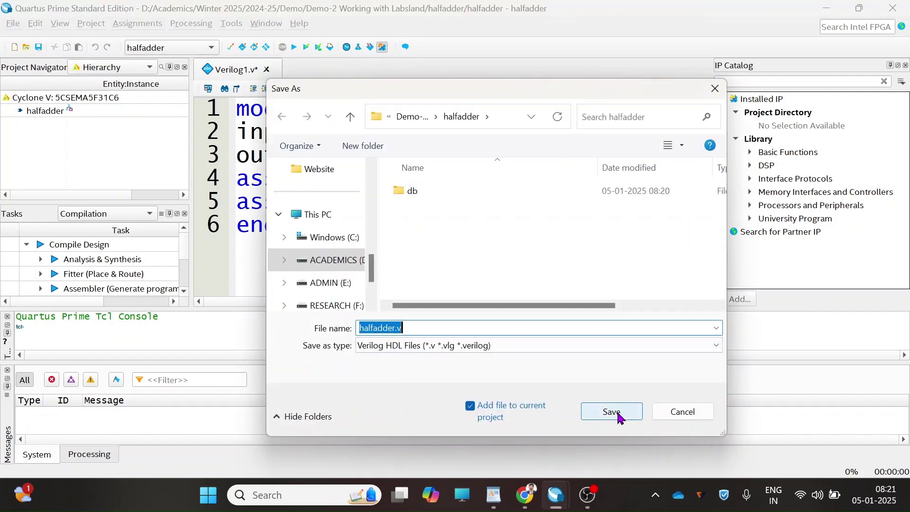
pyautogui.click(612, 412)
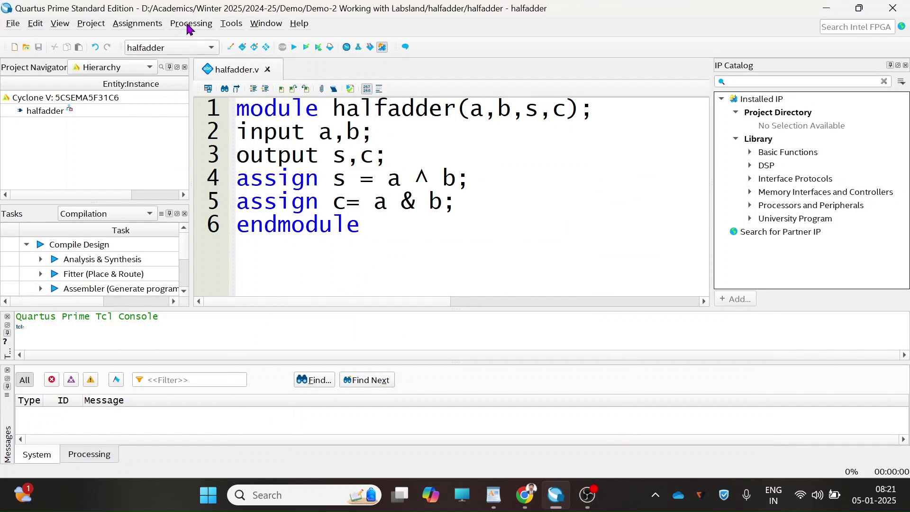
pyautogui.click(189, 26)
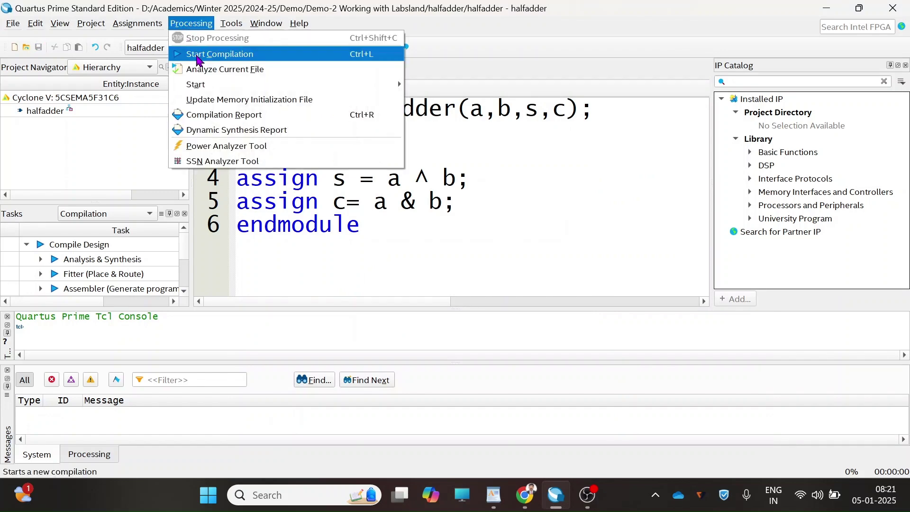
# - Compile the halfadder project (0 errors, 13 warnings) and return to the halfadder.v tab
pyautogui.click(199, 55)
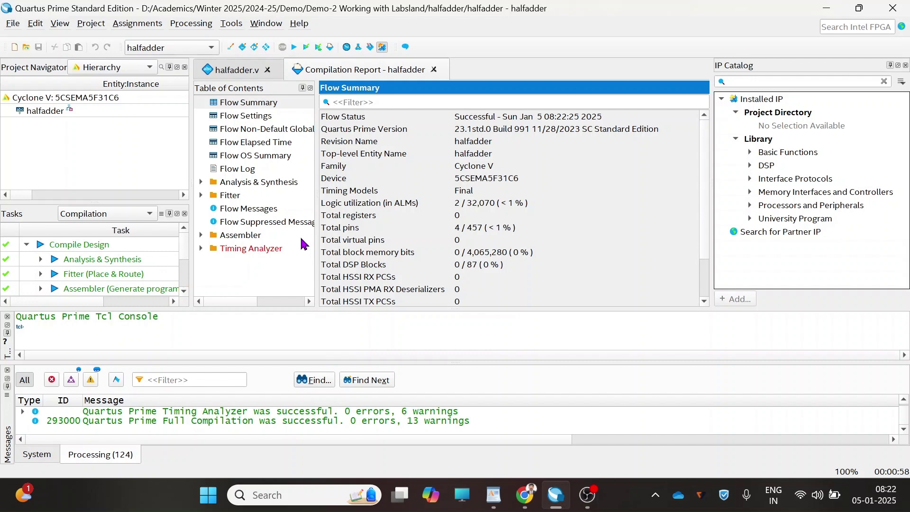
pyautogui.click(236, 70)
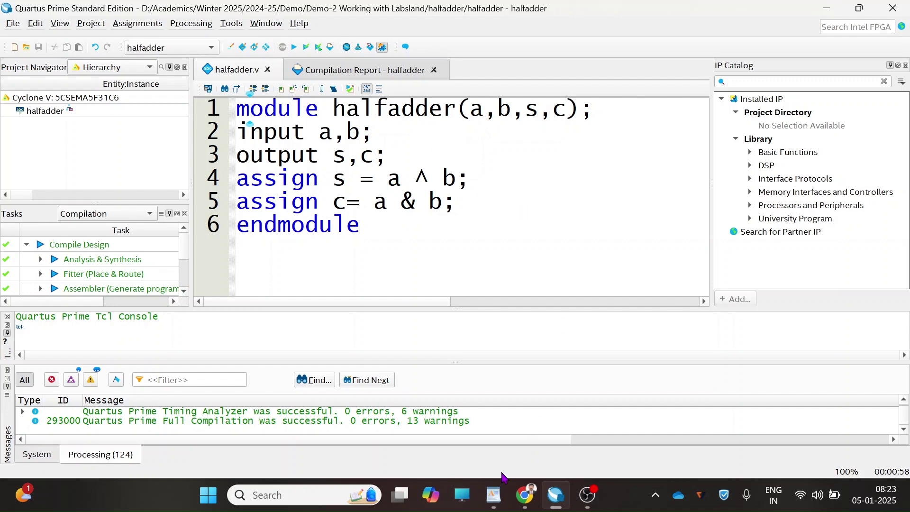
# - In DE1_SOC_pins.tcl, copy the SW[1] and SW[0] pin assignment lines to the file's end
pyautogui.click(496, 501)
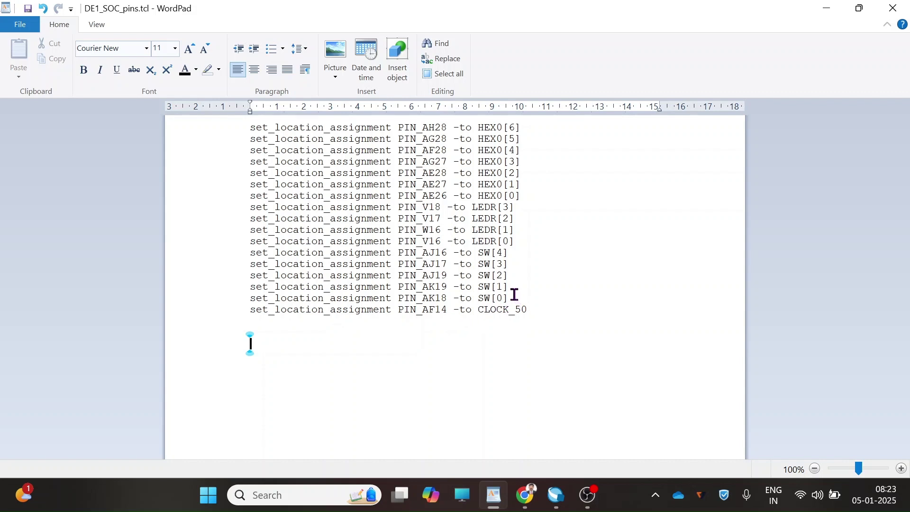
pyautogui.moveTo(512, 296); pyautogui.dragTo(251, 291)
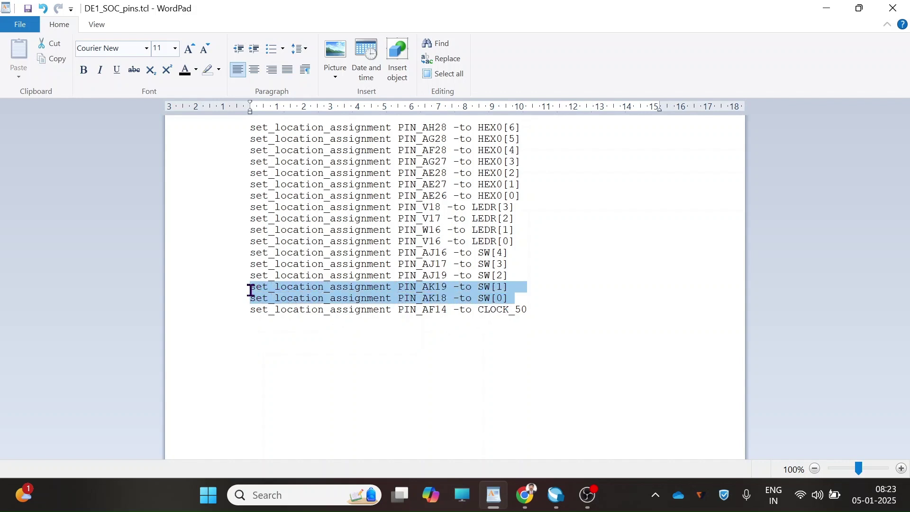
pyautogui.hotkey('ctrl', 'c')
pyautogui.click(311, 375)
pyautogui.hotkey('ctrl', 'v')
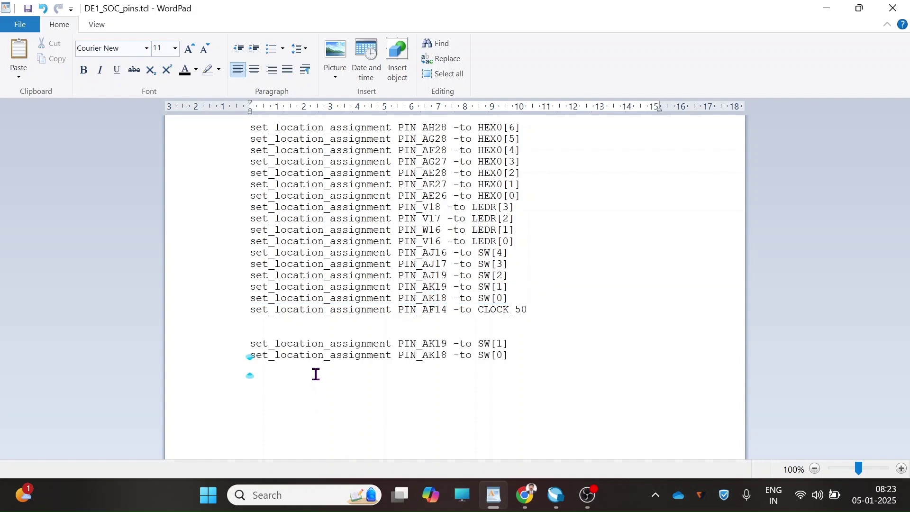
# - Append copies of the LEDR[1] and LEDR[0] pin assignment lines below them
pyautogui.moveTo(472, 231); pyautogui.dragTo(391, 239)
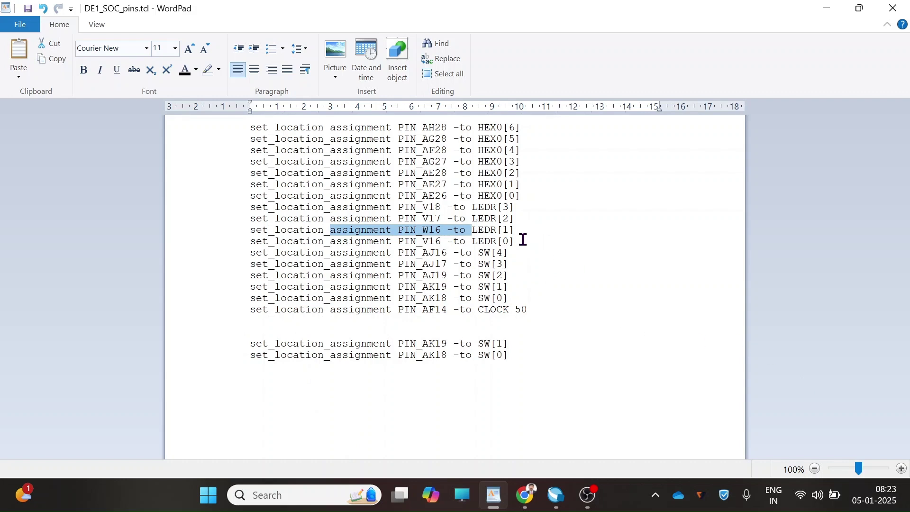
pyautogui.moveTo(509, 242); pyautogui.dragTo(244, 237)
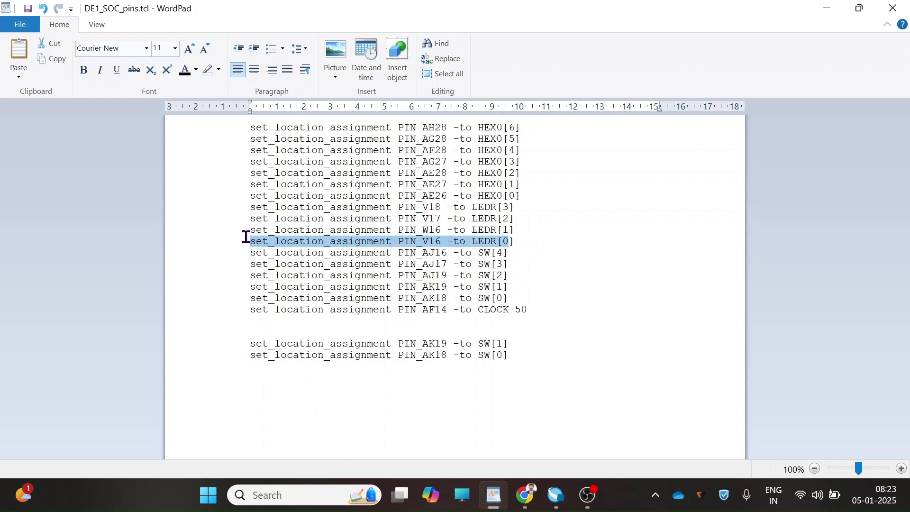
pyautogui.moveTo(520, 239); pyautogui.dragTo(244, 231)
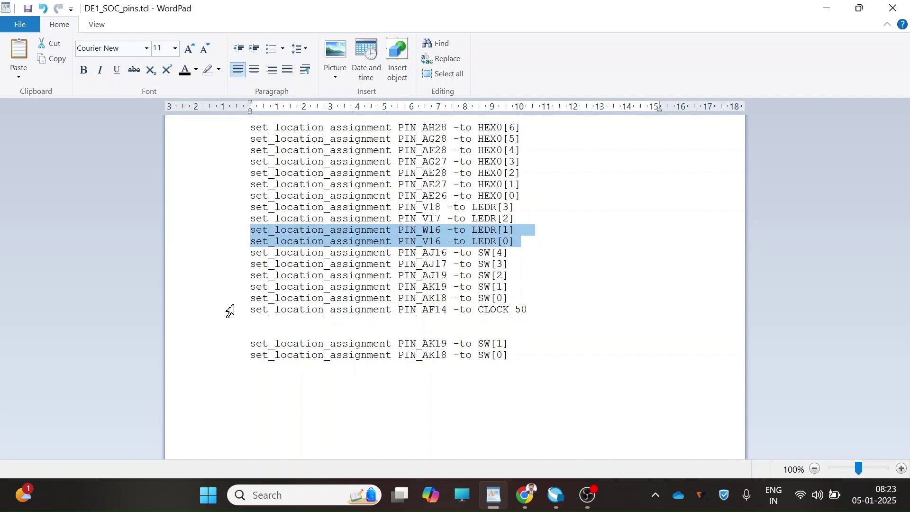
pyautogui.click(297, 371)
pyautogui.hotkey('ctrl', 'v')
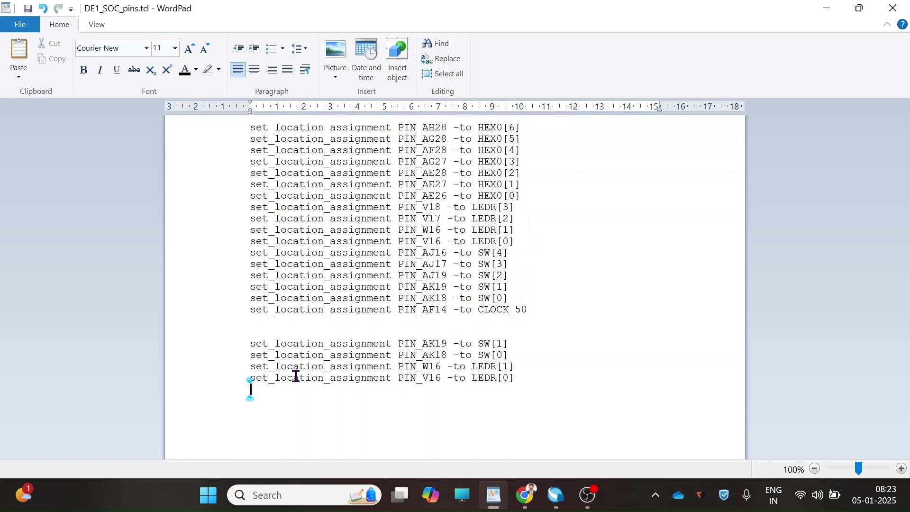
# - Retarget the copied switch lines: PIN_AK19 to b and PIN_AK18 to a
pyautogui.click(514, 343)
pyautogui.click(509, 344)
pyautogui.press('BackSpace')
pyautogui.press('BackSpace')
pyautogui.press('BackSpace')
pyautogui.press('BackSpace')
pyautogui.press('BackSpace')
pyautogui.write('b')
pyautogui.click(545, 353)
pyautogui.press('BackSpace')
pyautogui.press('BackSpace')
pyautogui.press('BackSpace')
pyautogui.press('BackSpace')
pyautogui.press('BackSpace')
pyautogui.write('a')
pyautogui.click(497, 343)
# - Retarget the LED lines so PIN_V16 goes to s and PIN_W16 to c, then select the four lines
pyautogui.moveTo(516, 378); pyautogui.dragTo(482, 383)
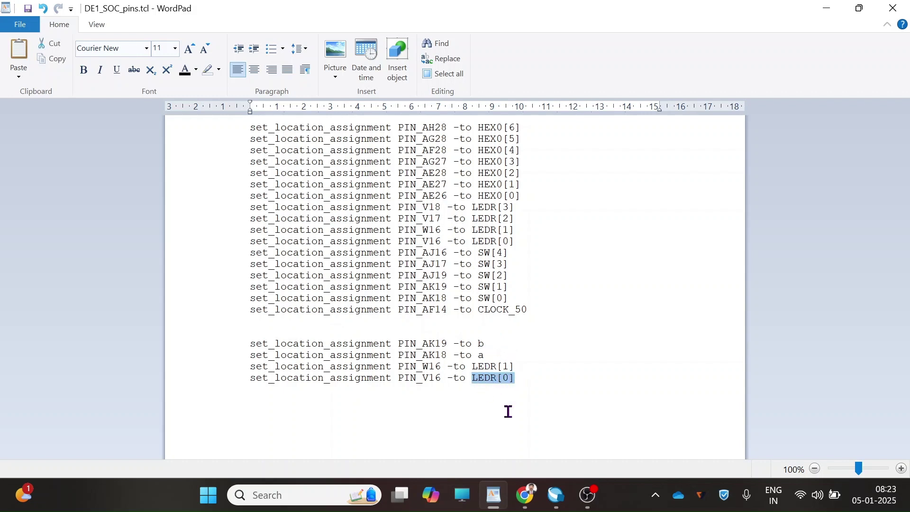
pyautogui.write('s')
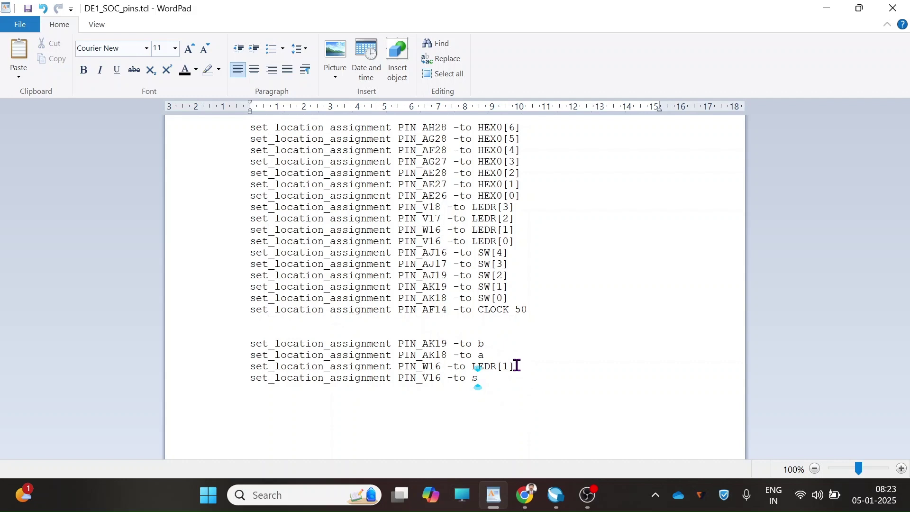
pyautogui.doubleClick(483, 366)
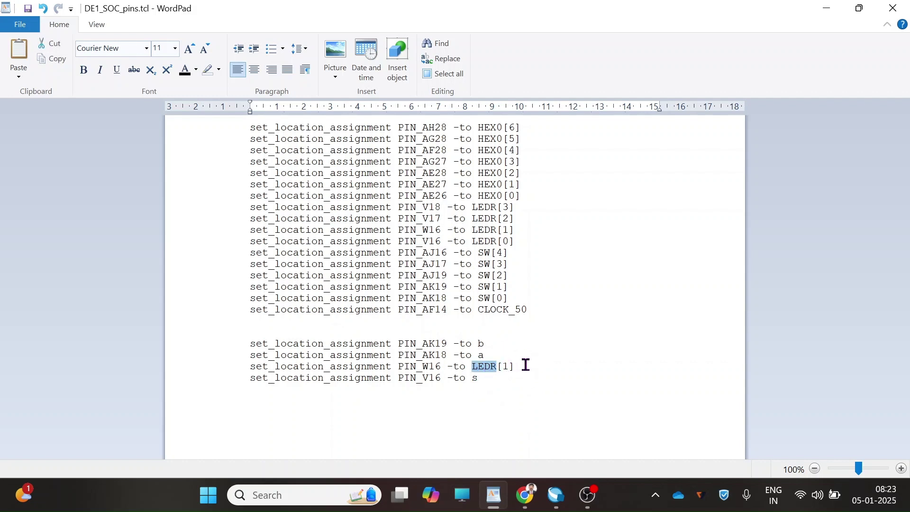
pyautogui.click(525, 366)
pyautogui.press('BackSpace')
pyautogui.press('BackSpace')
pyautogui.press('BackSpace')
pyautogui.press('BackSpace')
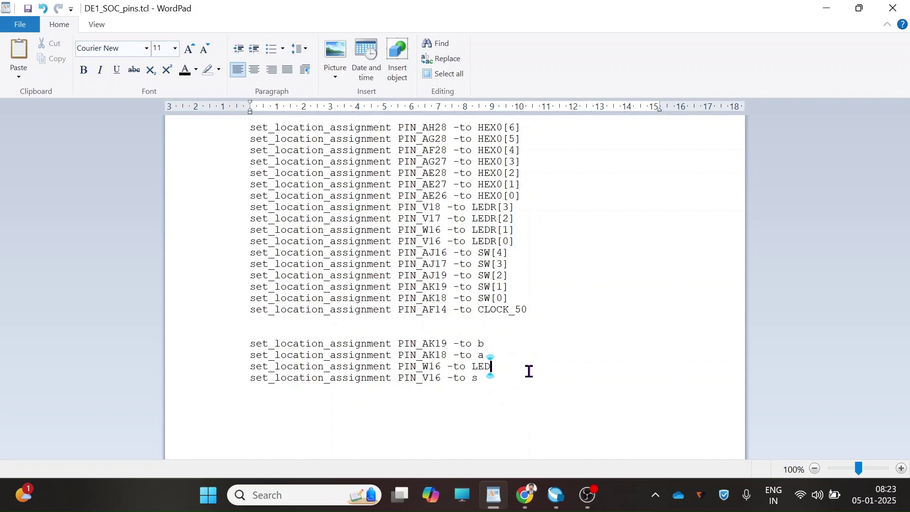
pyautogui.press('BackSpace')
pyautogui.press('BackSpace')
pyautogui.press('BackSpace')
pyautogui.write('c')
pyautogui.moveTo(488, 376); pyautogui.dragTo(256, 348)
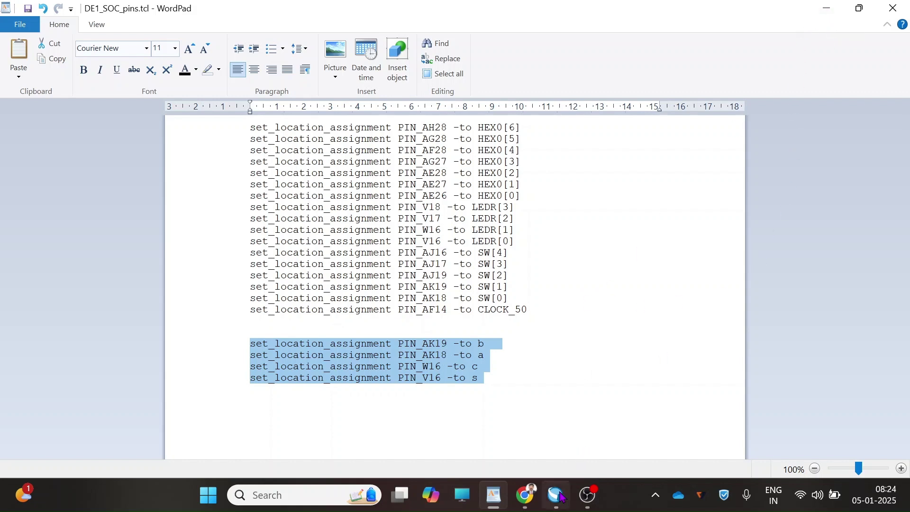
# - Back in Quartus, paste and run the set_location_assignment commands (PIN_AK18 to a, PIN_W16 to c) in the Tcl Console
pyautogui.moveTo(559, 495)
pyautogui.click(559, 424)
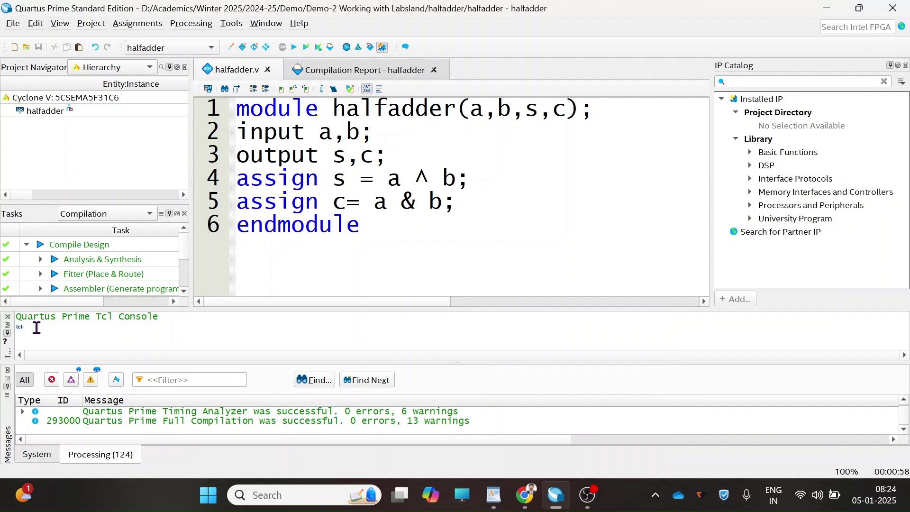
pyautogui.click(59, 25)
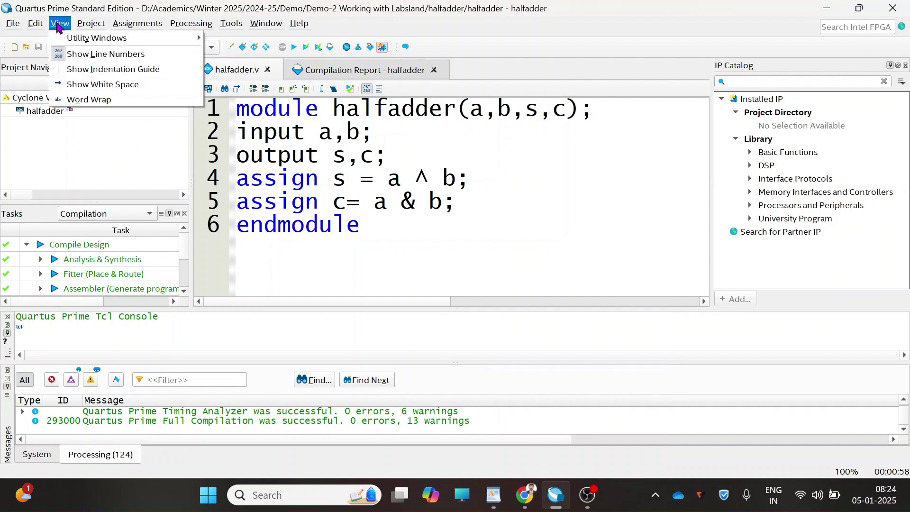
pyautogui.moveTo(61, 37)
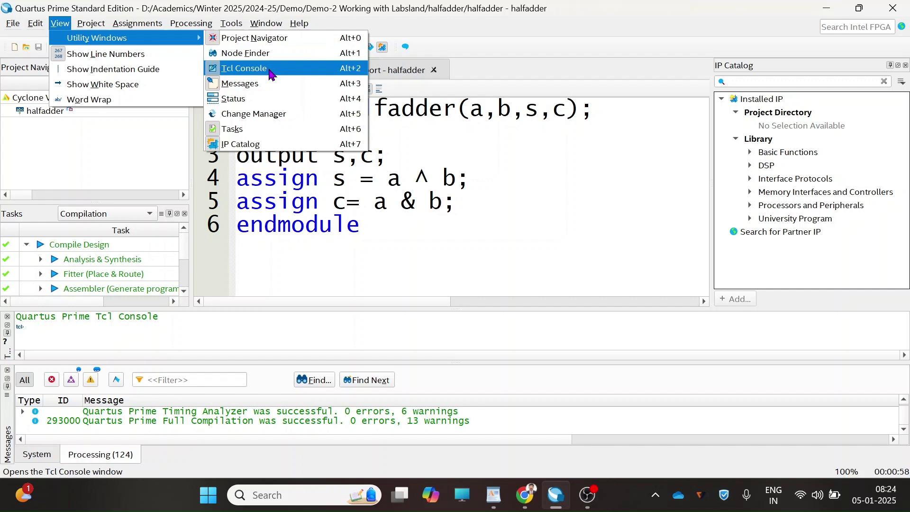
pyautogui.click(58, 330)
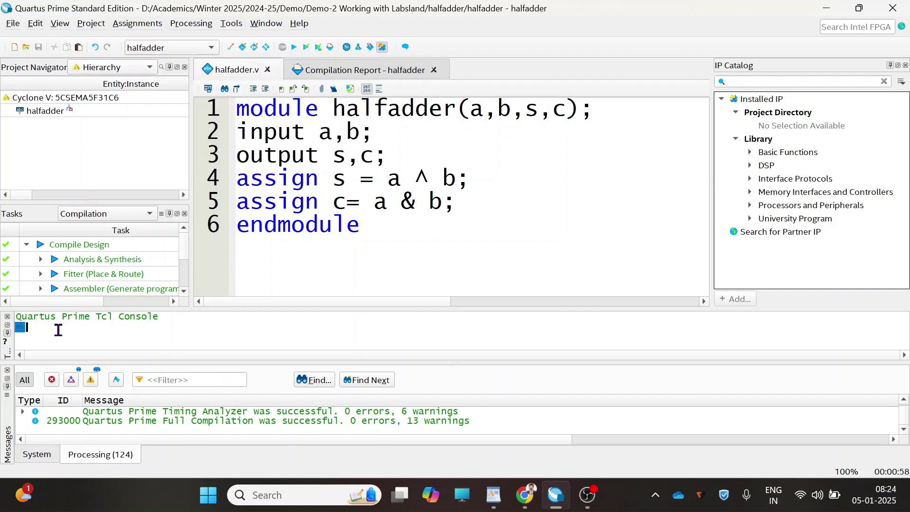
pyautogui.hotkey('ctrl', 'v')
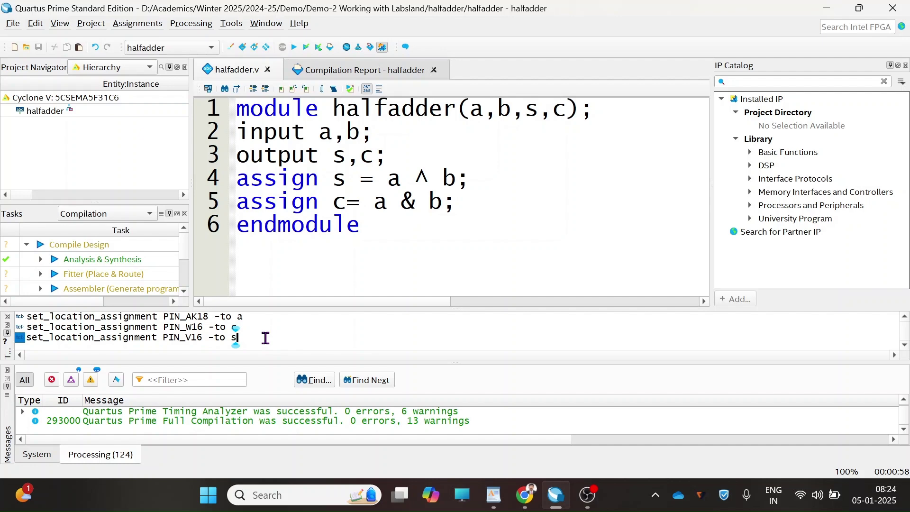
pyautogui.press('Return')
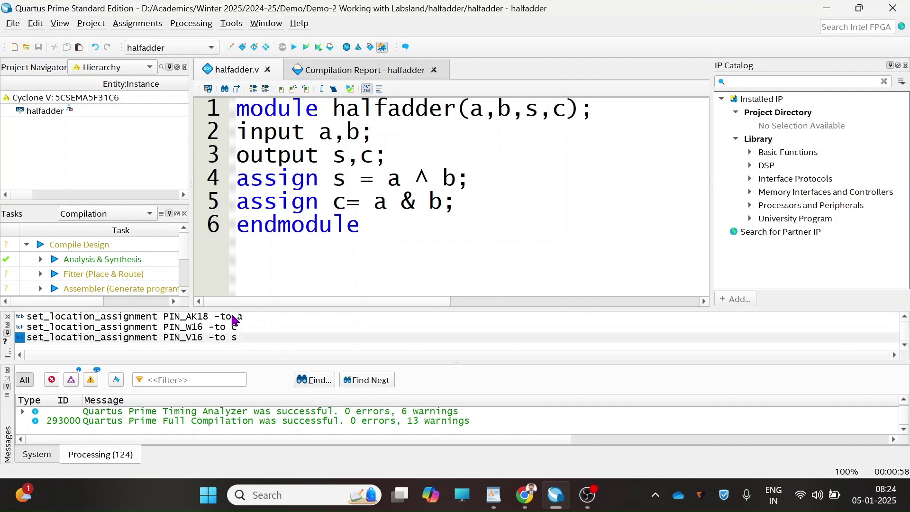
# - Open the Assignment Editor and run the remaining PIN_V16 -to s command so all four pins are listed
pyautogui.click(147, 26)
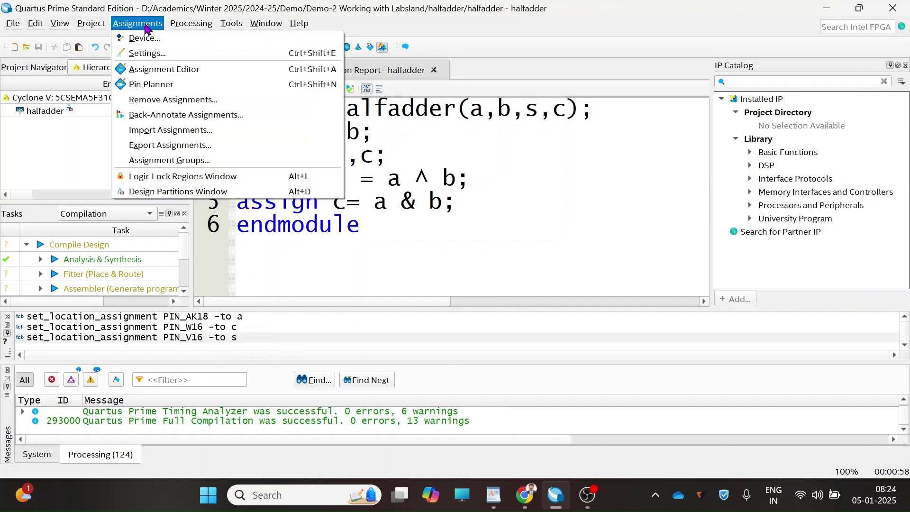
pyautogui.click(151, 71)
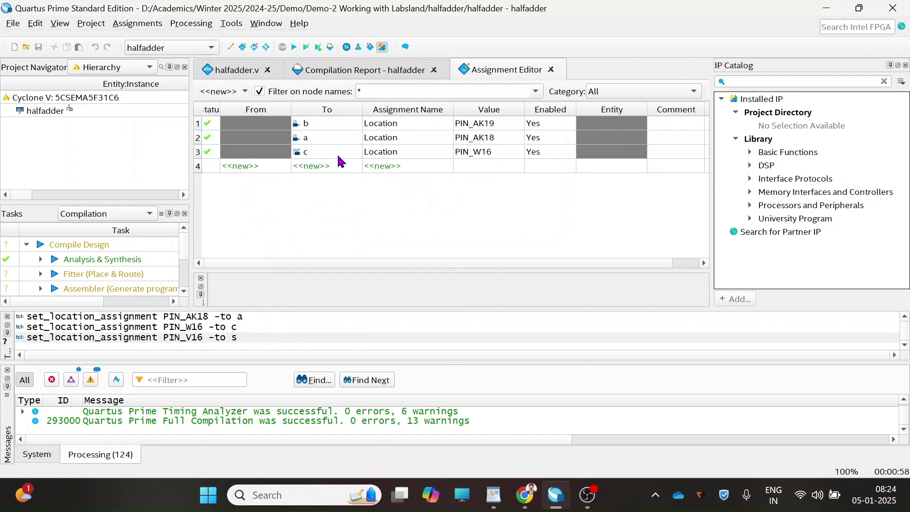
pyautogui.click(254, 338)
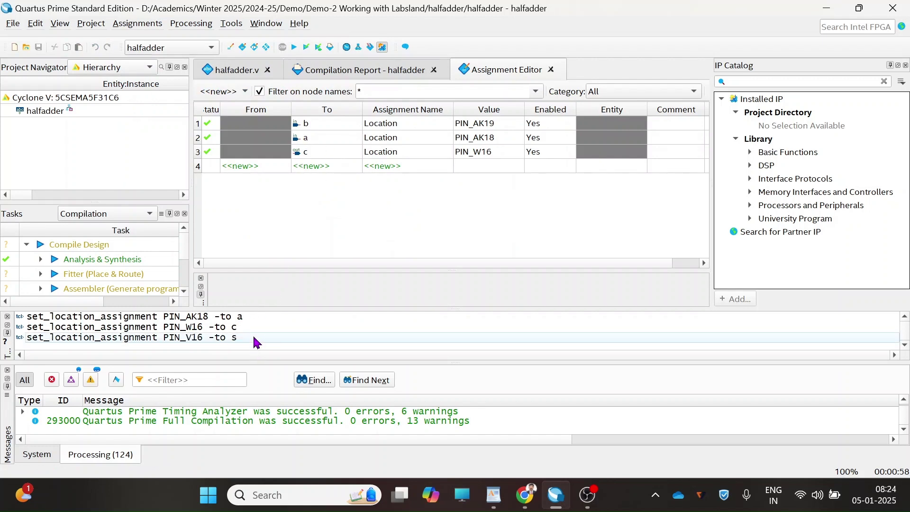
pyautogui.press('Return')
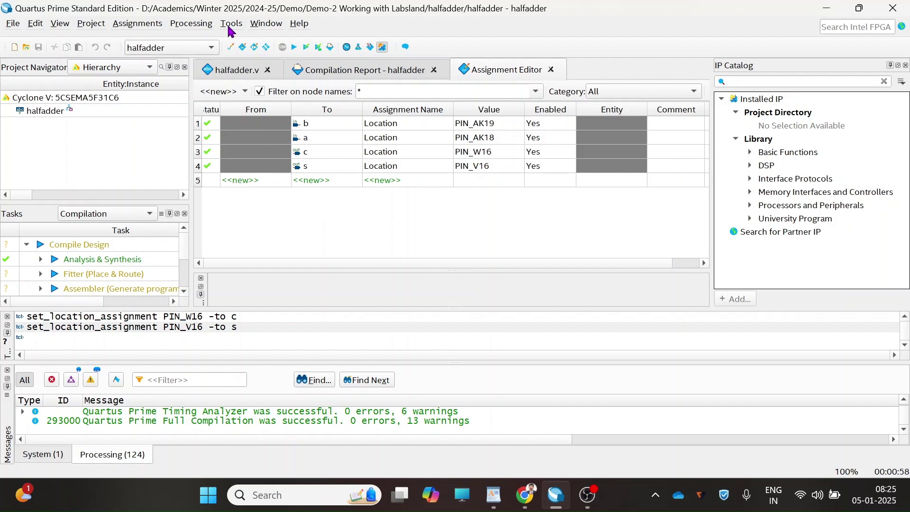
# - Recompile the halfadder project with Start Compilation; it succeeds using 4 of 457 pins
pyautogui.click(191, 25)
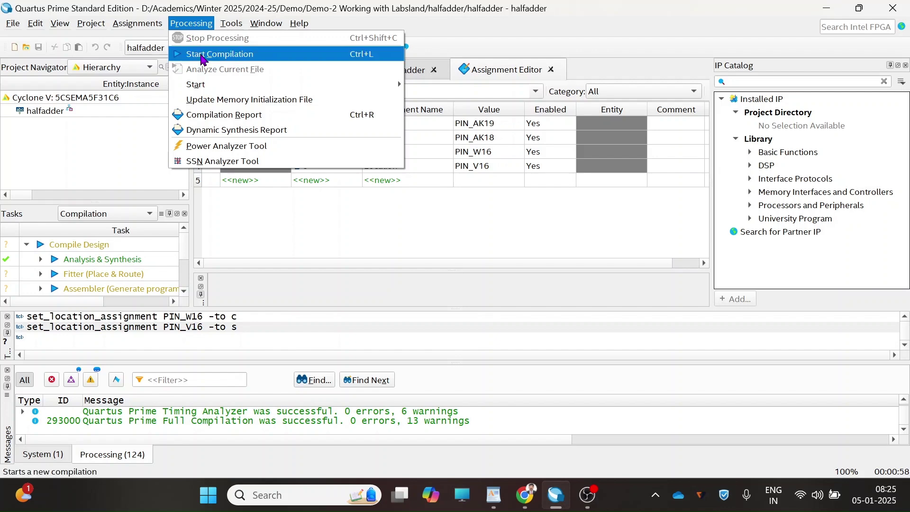
pyautogui.click(203, 55)
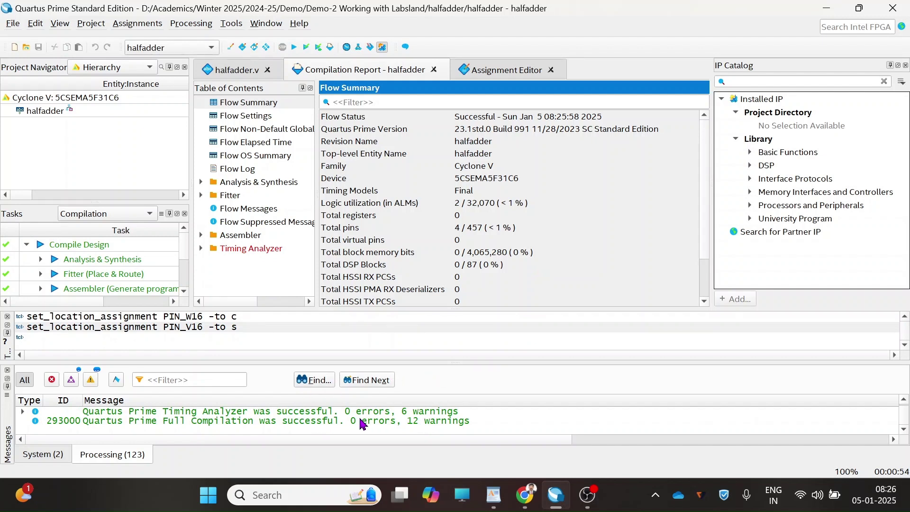
# - On the LabsLand join page, sign in as a returning user with the student's e-mail and password
pyautogui.click(531, 495)
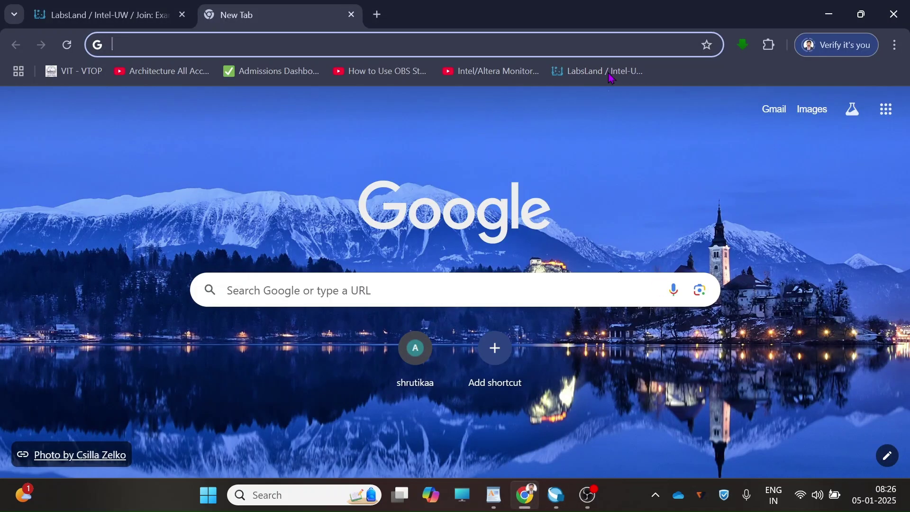
pyautogui.click(142, 19)
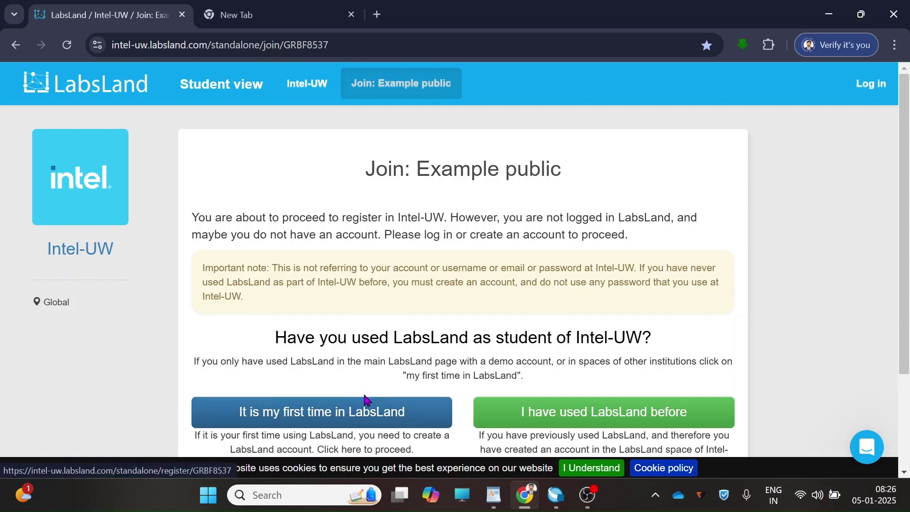
pyautogui.click(572, 423)
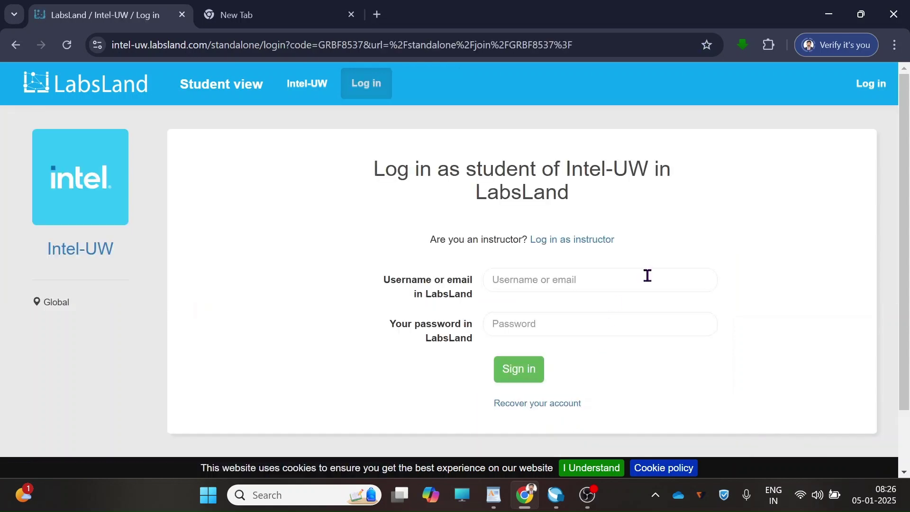
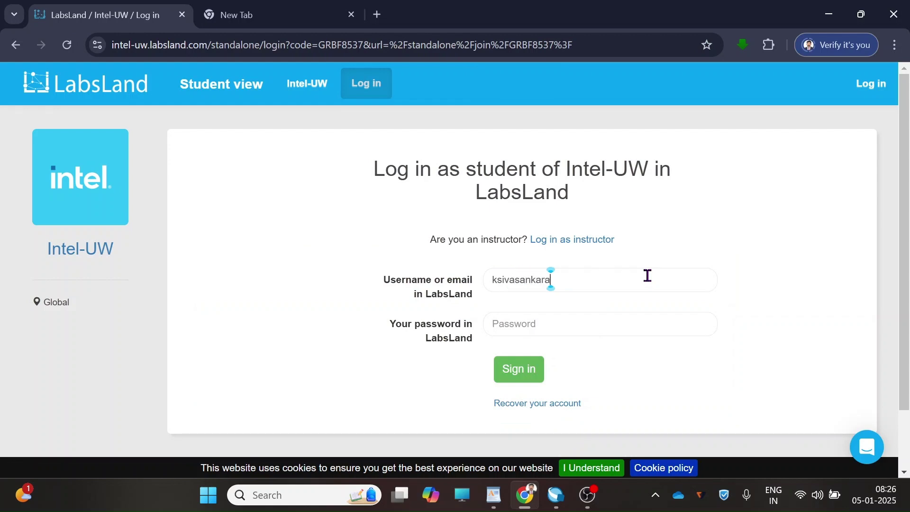
pyautogui.click(649, 327)
pyautogui.write('•••••••')
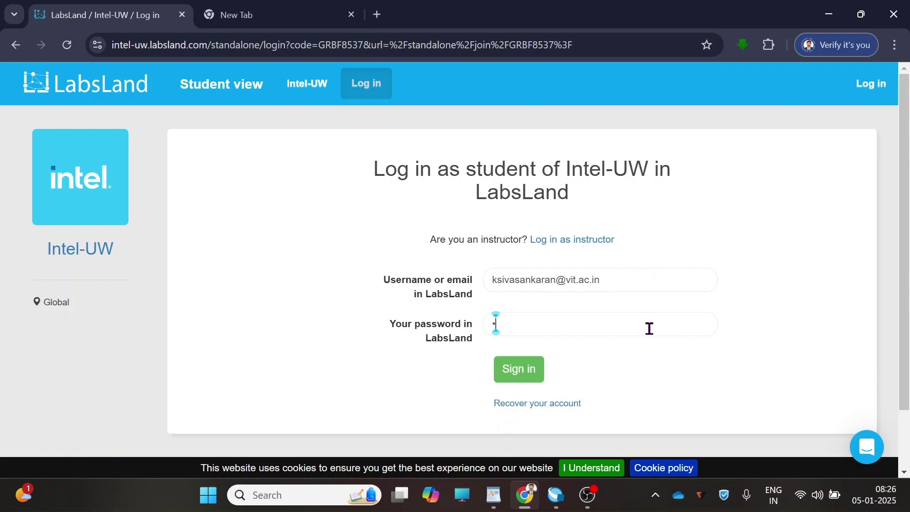
pyautogui.write('•••••••')
pyautogui.click(524, 374)
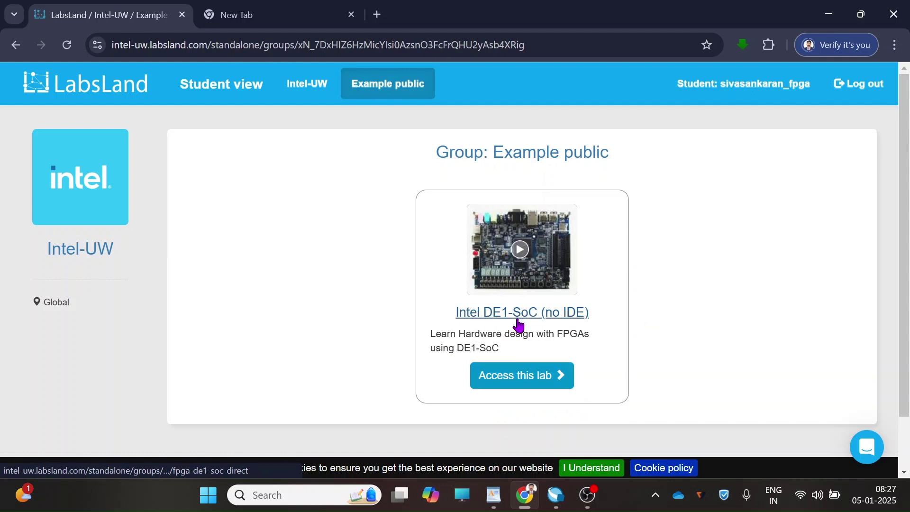
# - Access the Intel DE1-SoC (no IDE) lab, reserve a session, and scroll down to the live board view
pyautogui.click(511, 385)
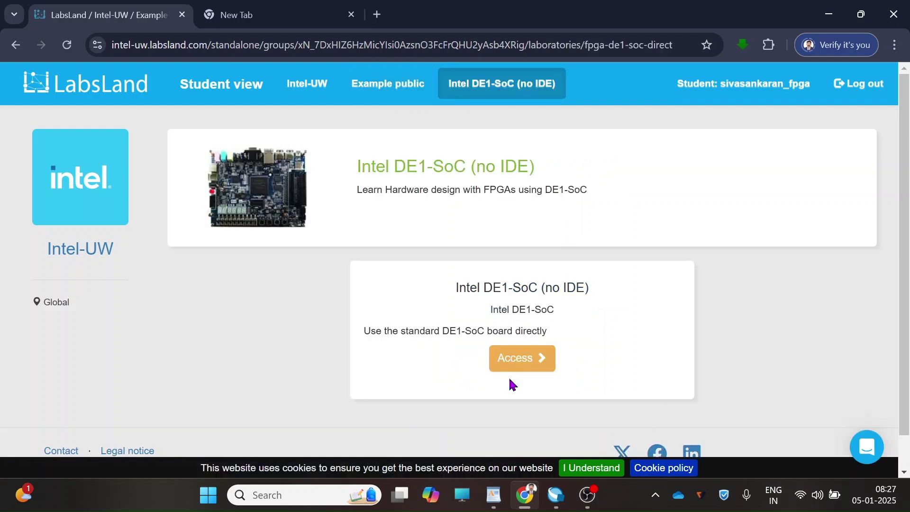
pyautogui.click(521, 365)
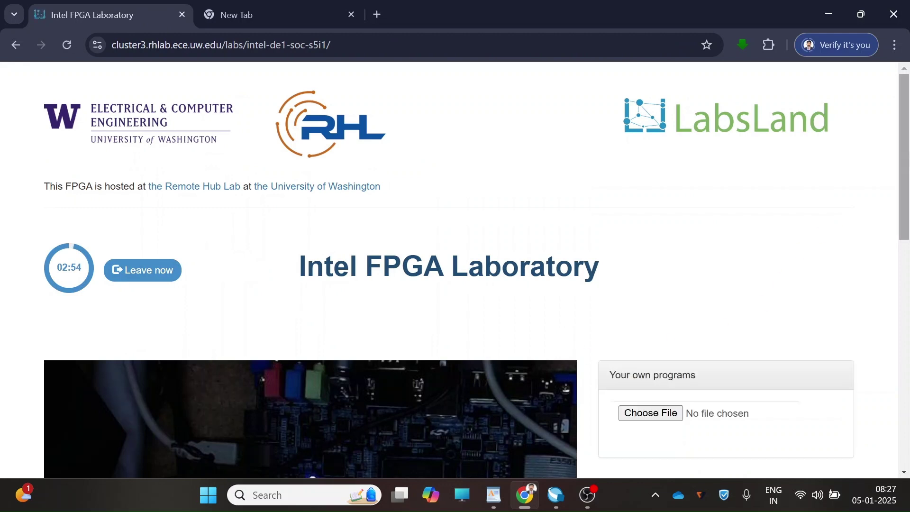
pyautogui.moveTo(905, 143); pyautogui.dragTo(889, 215)
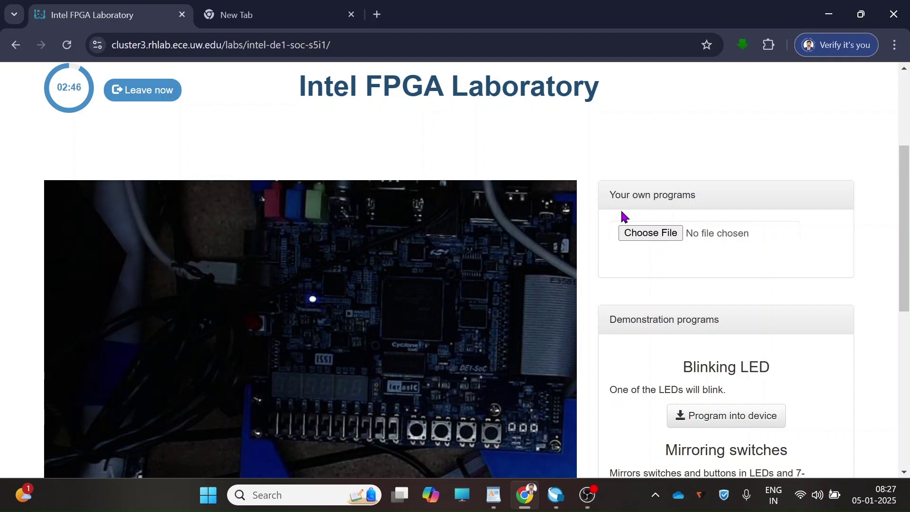
# - Start choosing a program file and browse into D: > Academics > Winter 2025 > 2024-25
pyautogui.click(651, 233)
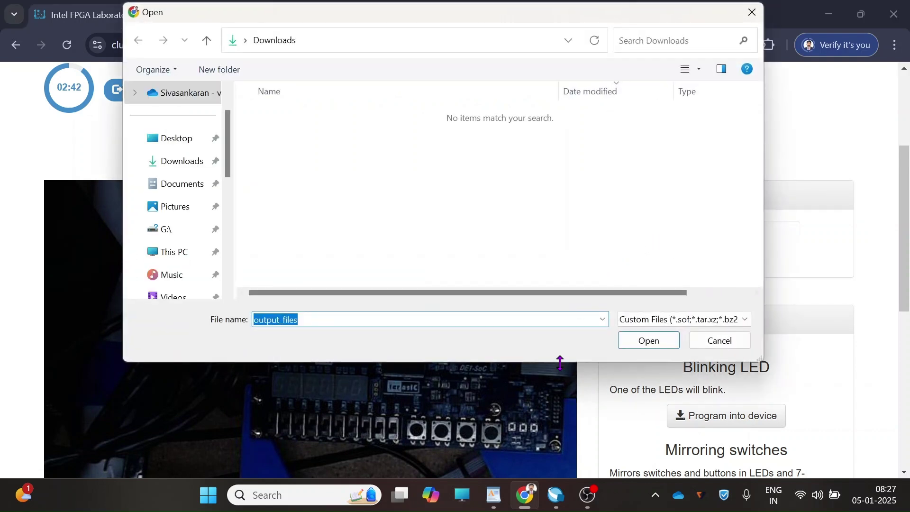
pyautogui.click(171, 251)
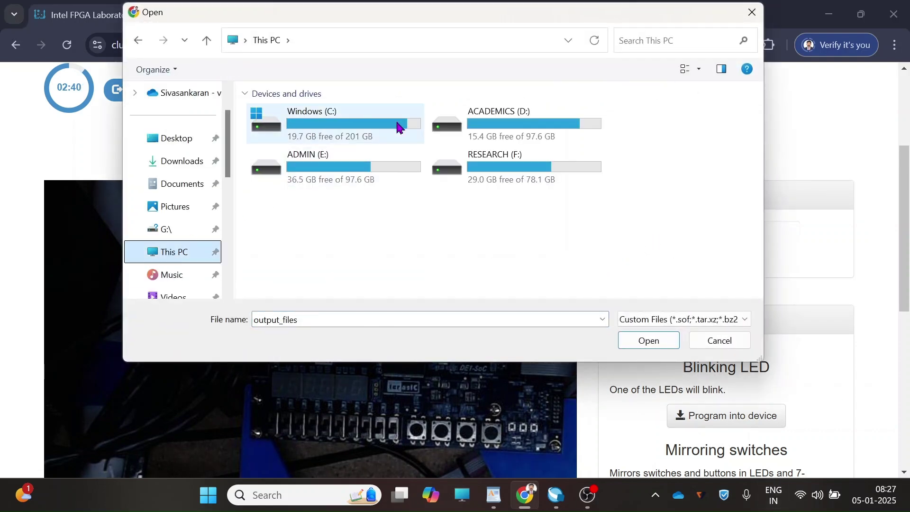
pyautogui.doubleClick(520, 128)
pyautogui.scroll(-2, 334, 221)
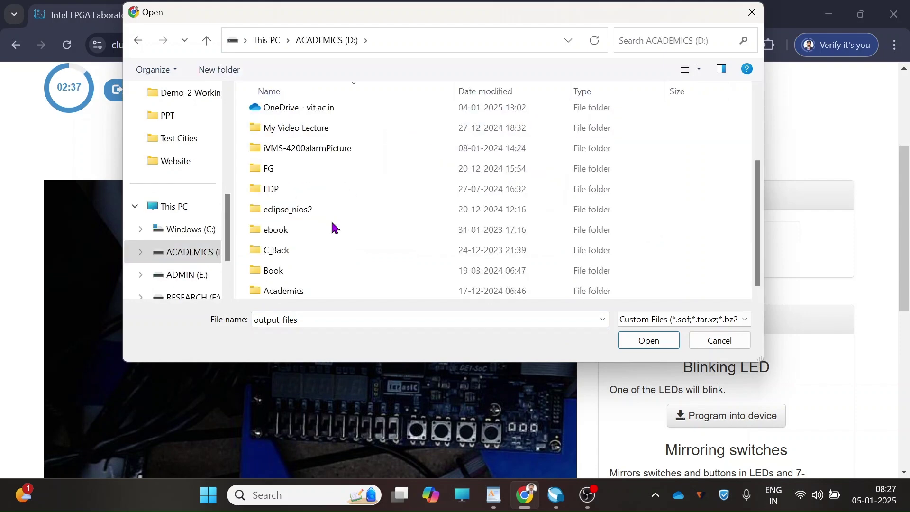
pyautogui.click(321, 291)
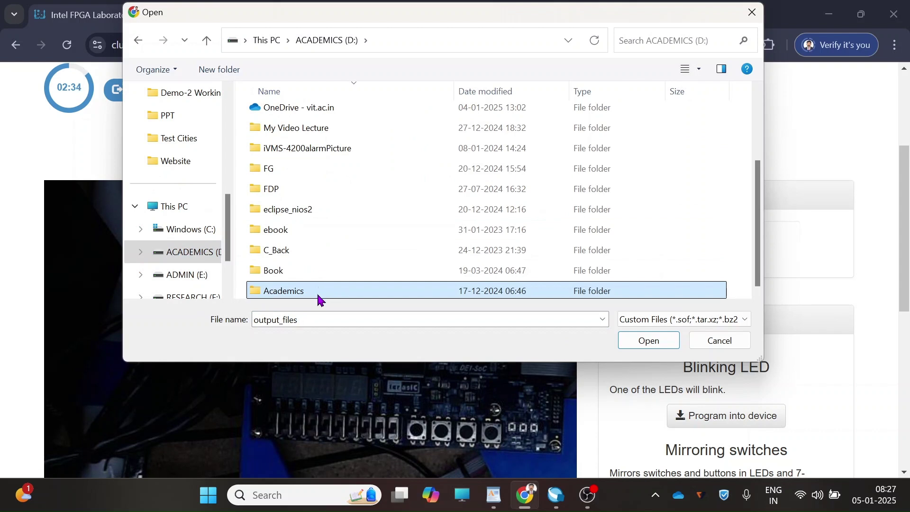
pyautogui.click(318, 294)
pyautogui.doubleClick(346, 290)
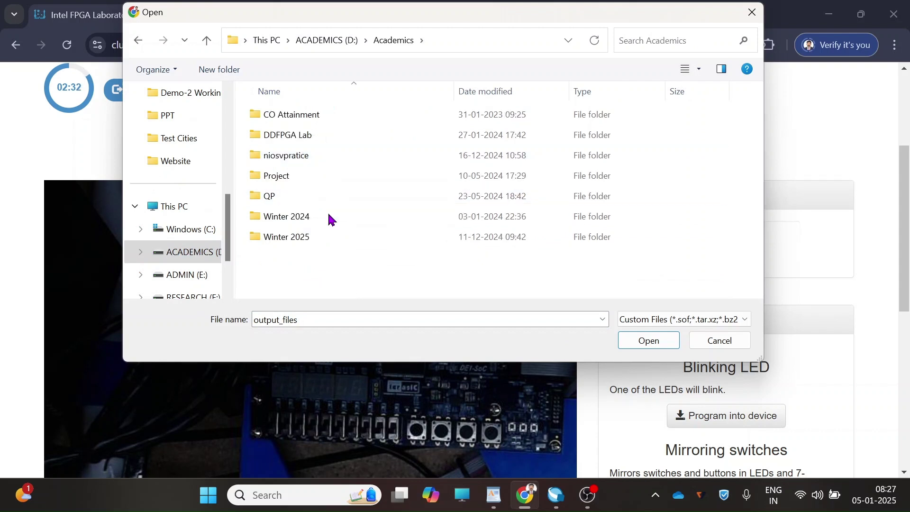
pyautogui.doubleClick(310, 239)
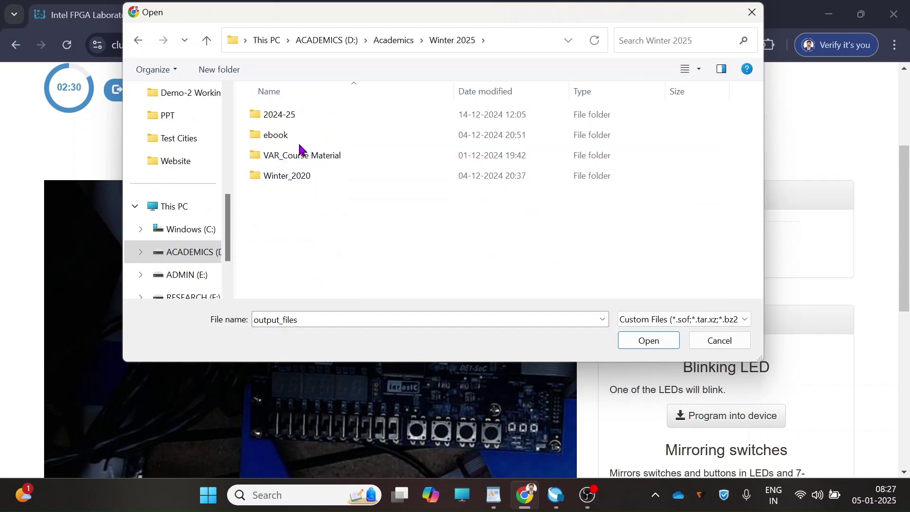
pyautogui.doubleClick(312, 119)
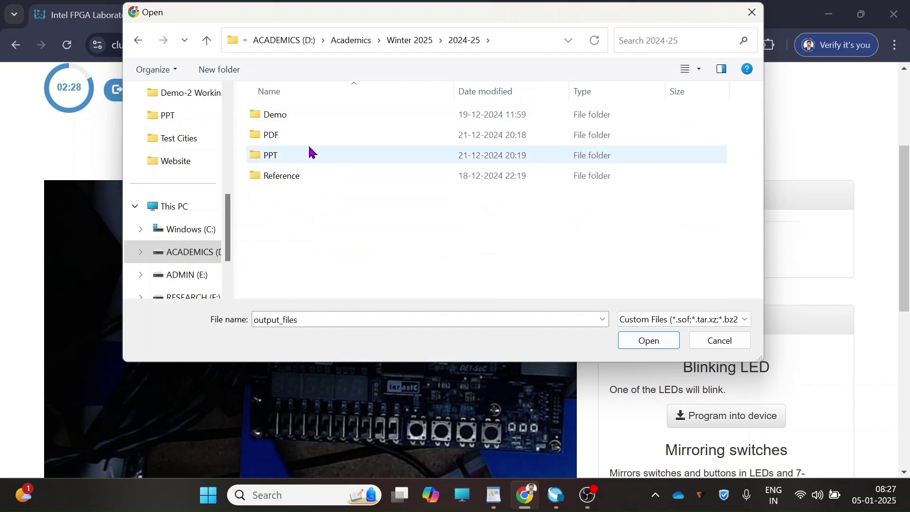
# - Go through Demo, Demo-2, halfadder and output_files, then pick halfadder.sof
pyautogui.click(307, 119)
pyautogui.doubleClick(307, 118)
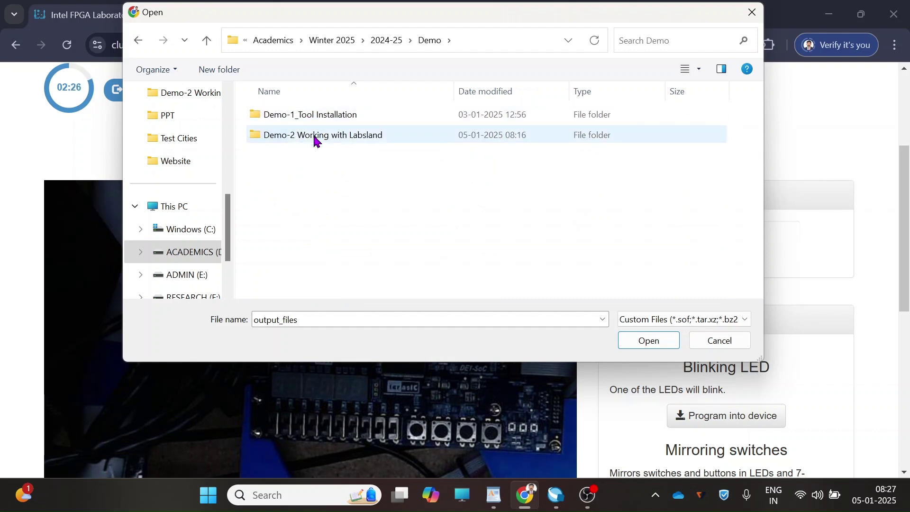
pyautogui.doubleClick(315, 136)
pyautogui.doubleClick(314, 124)
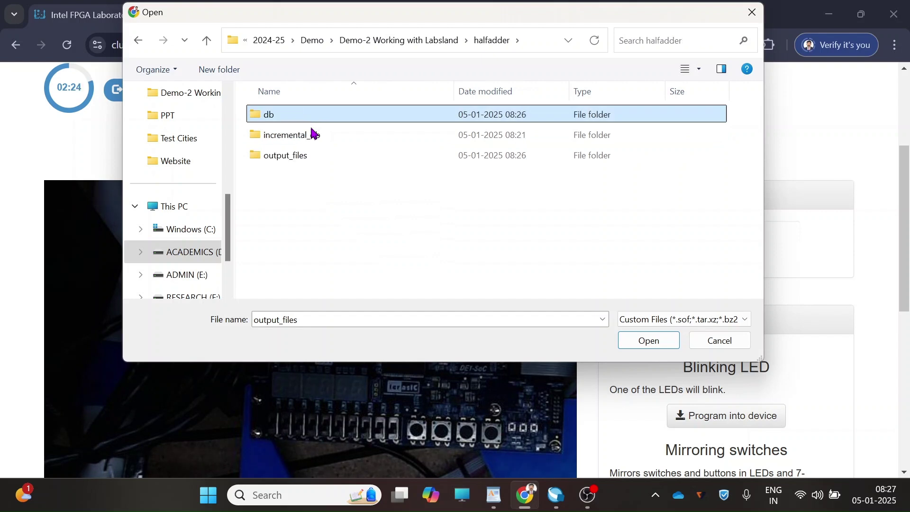
pyautogui.doubleClick(306, 159)
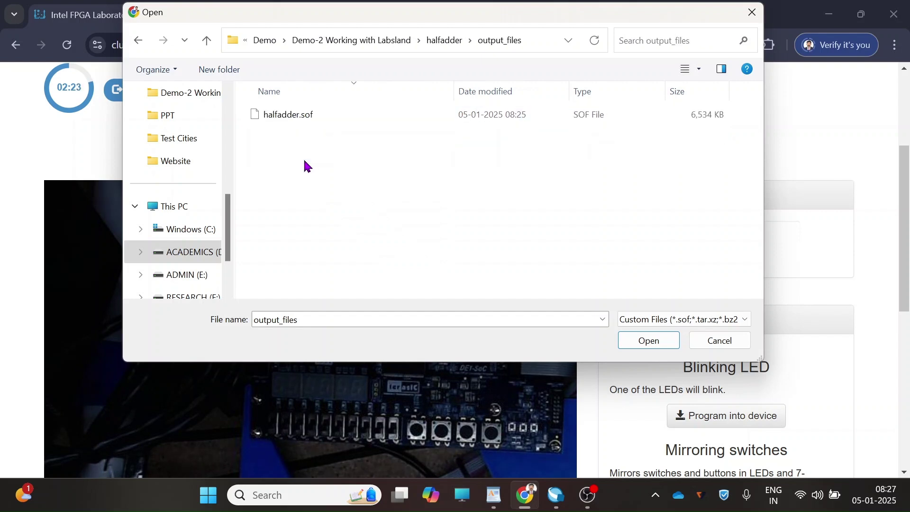
pyautogui.click(306, 121)
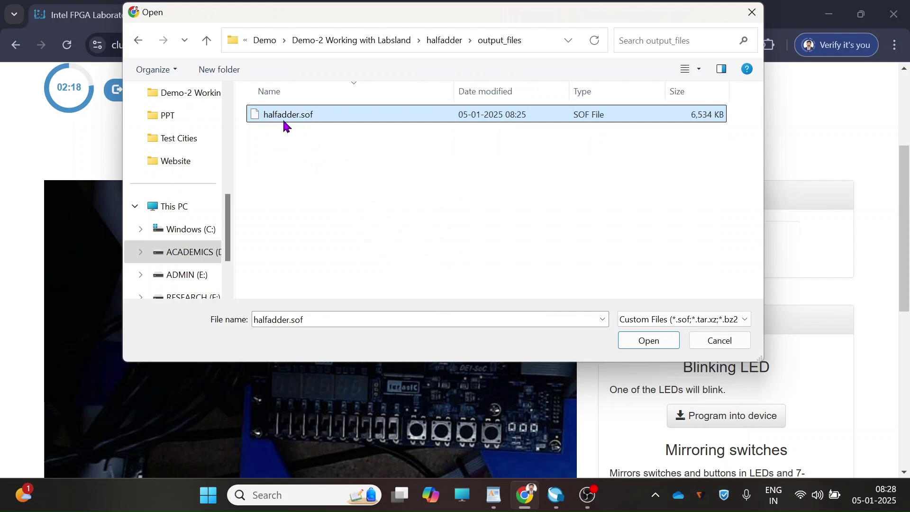
pyautogui.click(649, 341)
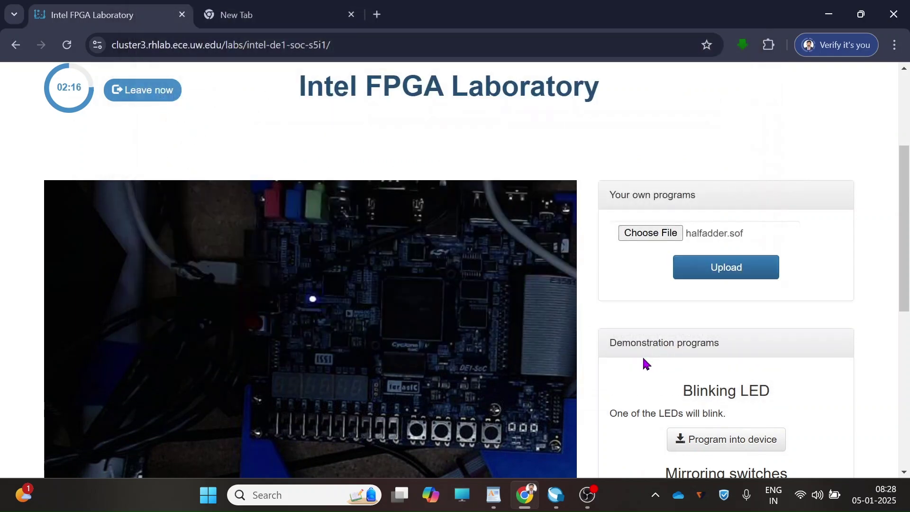
# - Upload halfadder.sof to program the remote DE1-SoC board
pyautogui.click(754, 278)
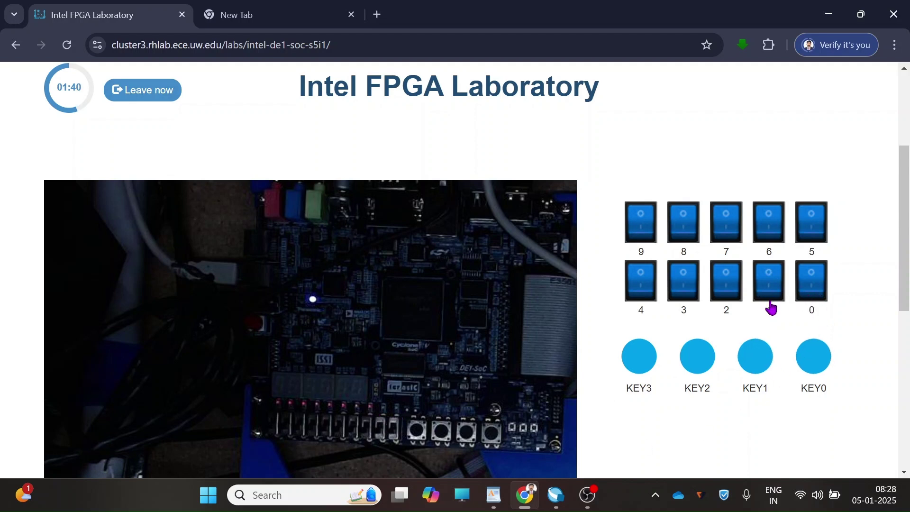
# - Toggle switches 1 and 0 through input combinations, ending with both on and a red LED lit
pyautogui.click(774, 301)
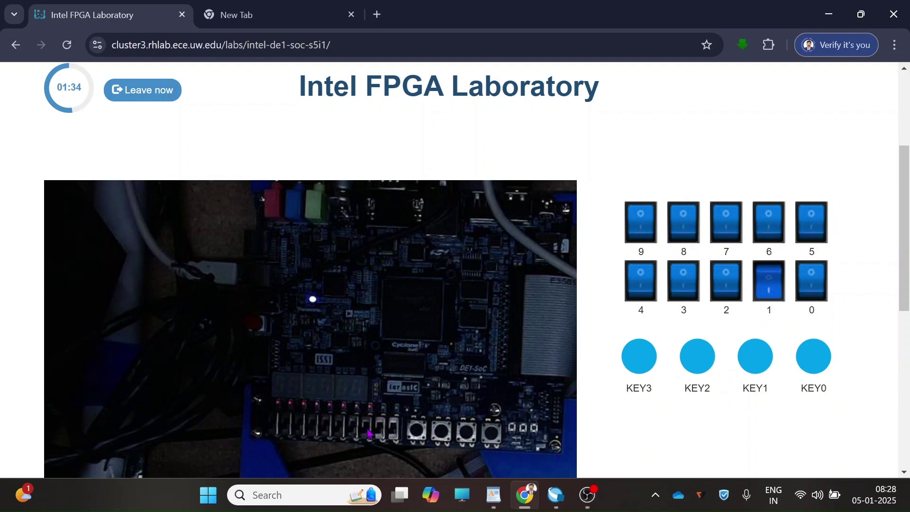
pyautogui.click(814, 287)
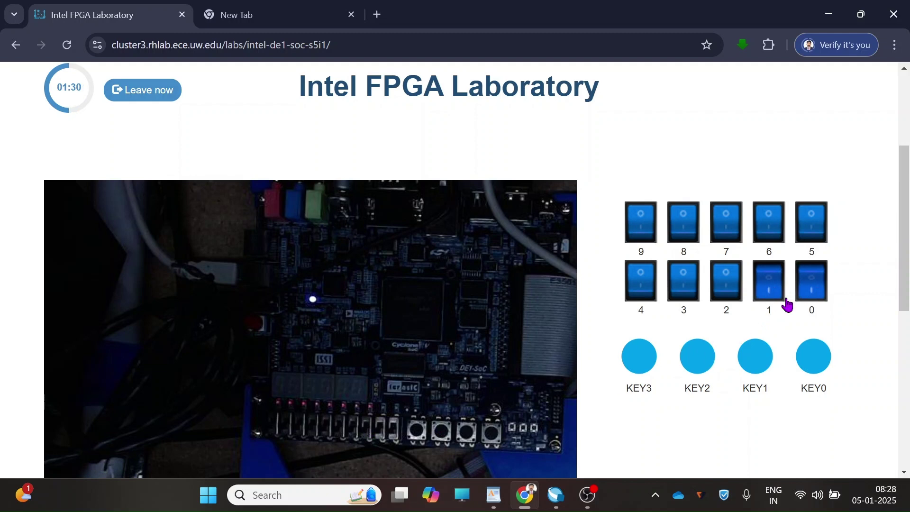
pyautogui.click(764, 282)
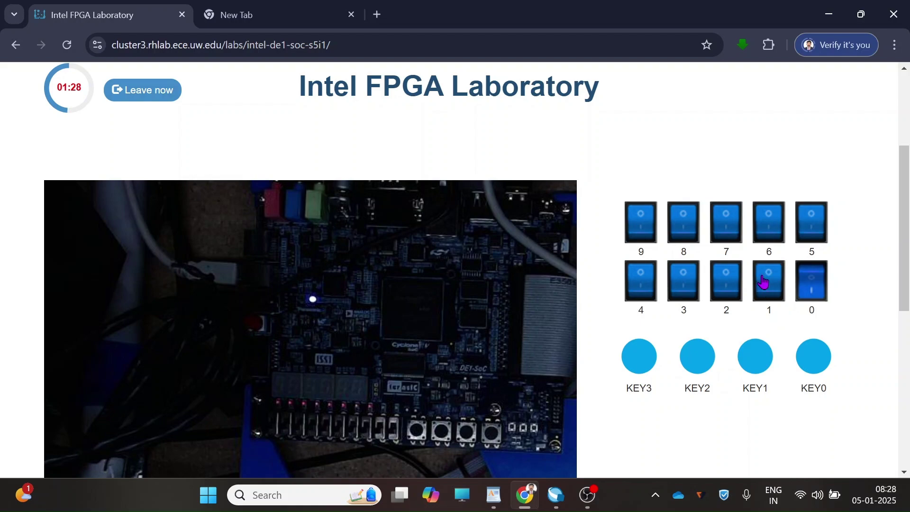
pyautogui.scroll(-7, 478, 367)
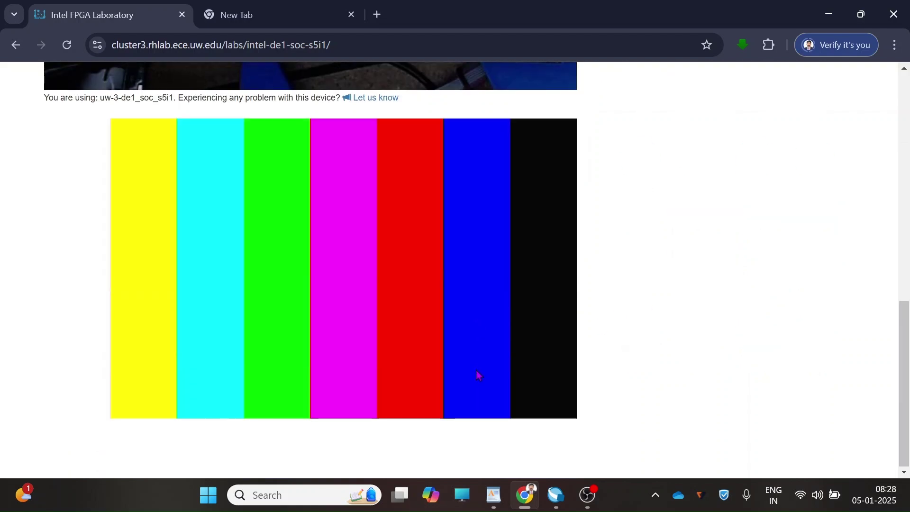
pyautogui.scroll(10, 476, 368)
pyautogui.scroll(-7, 473, 377)
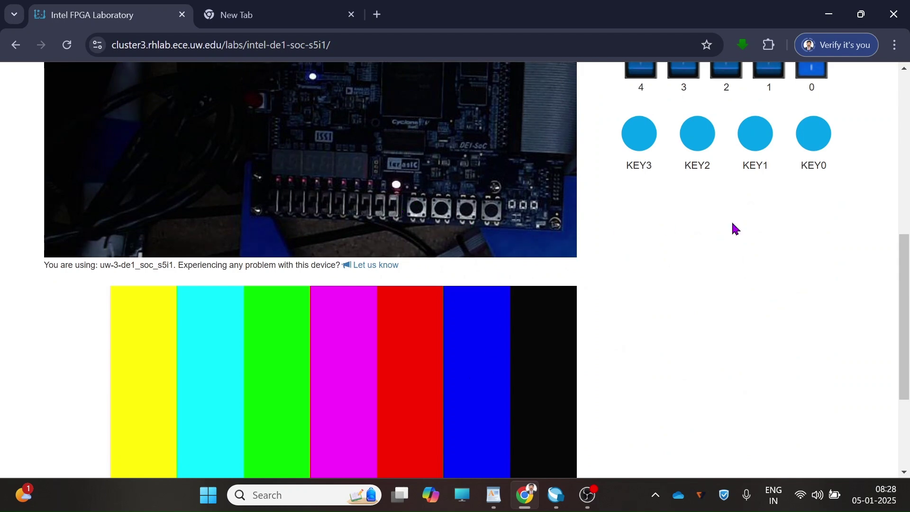
pyautogui.moveTo(907, 288); pyautogui.dragTo(908, 226)
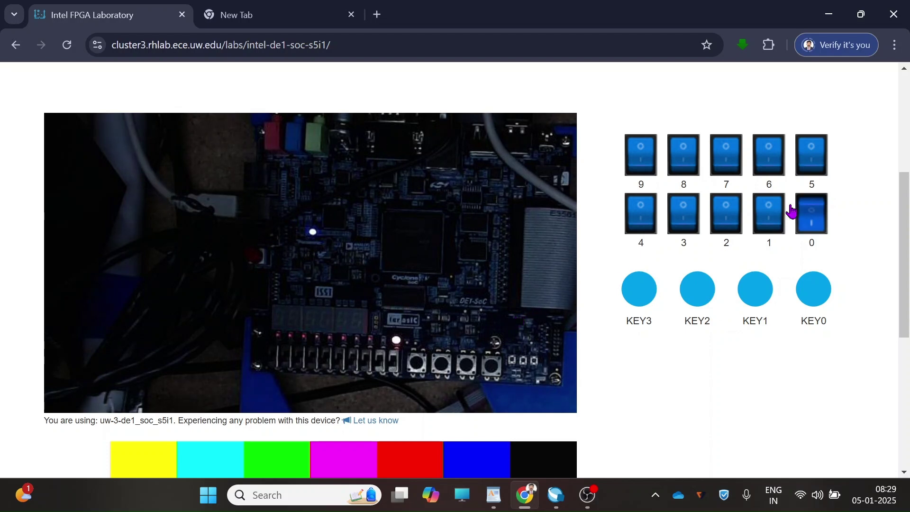
pyautogui.click(778, 234)
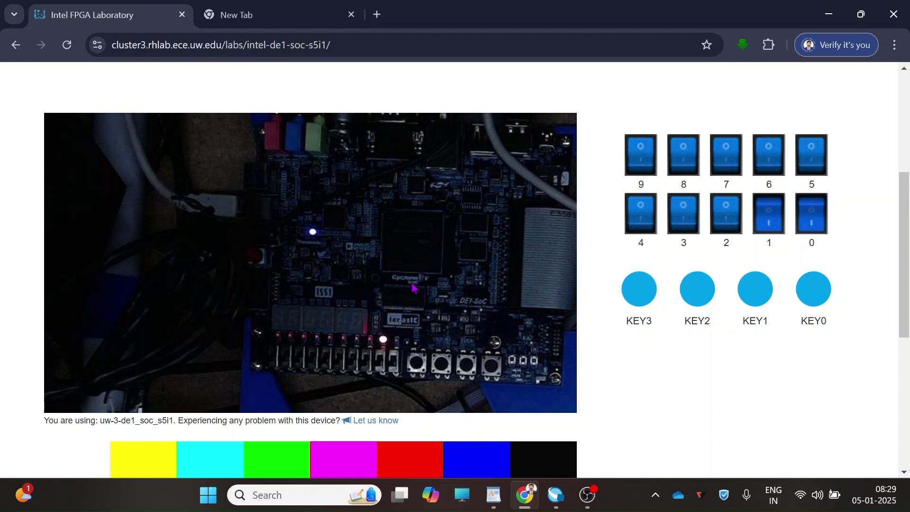
pyautogui.scroll(5, 413, 288)
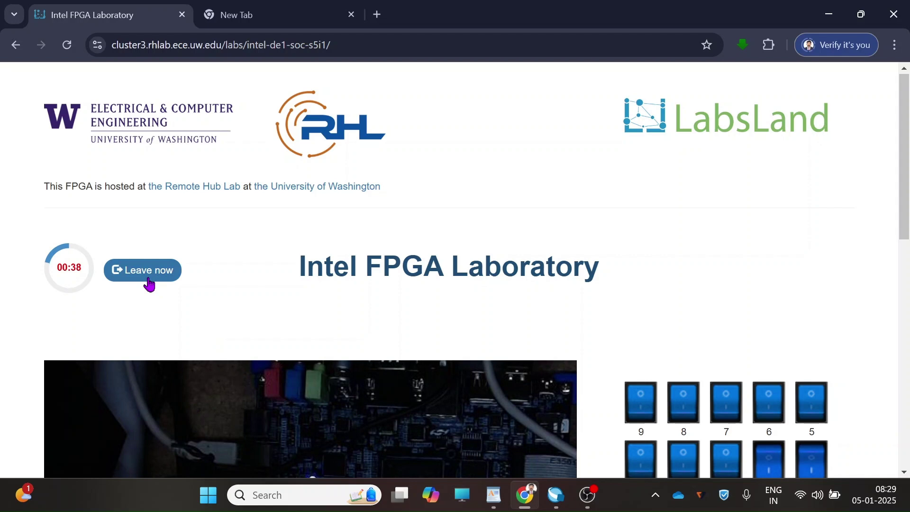
# - End the remote board session with Leave now, then bring the OBS window forward
pyautogui.click(148, 280)
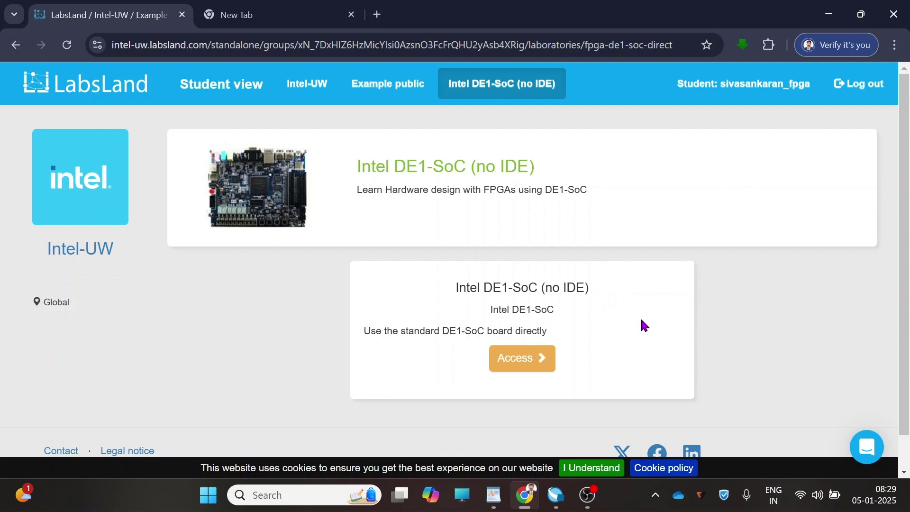
pyautogui.moveTo(594, 505)
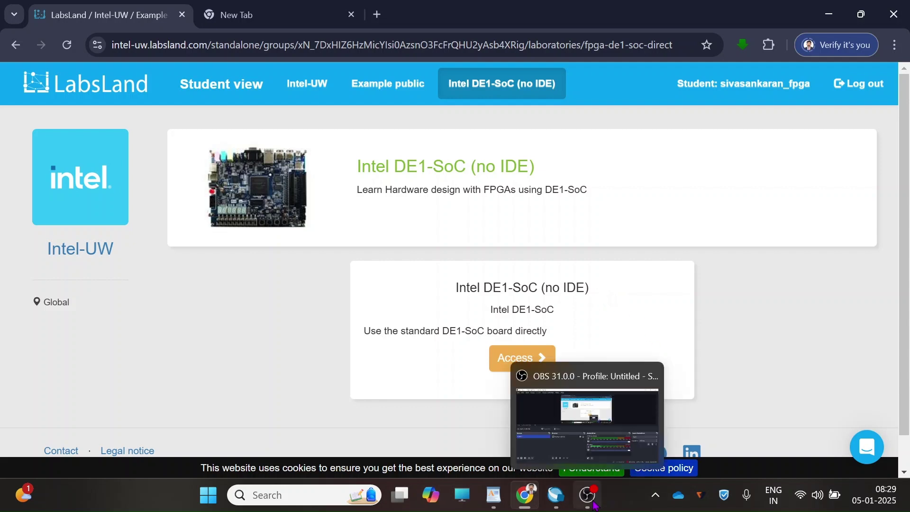
pyautogui.click(592, 503)
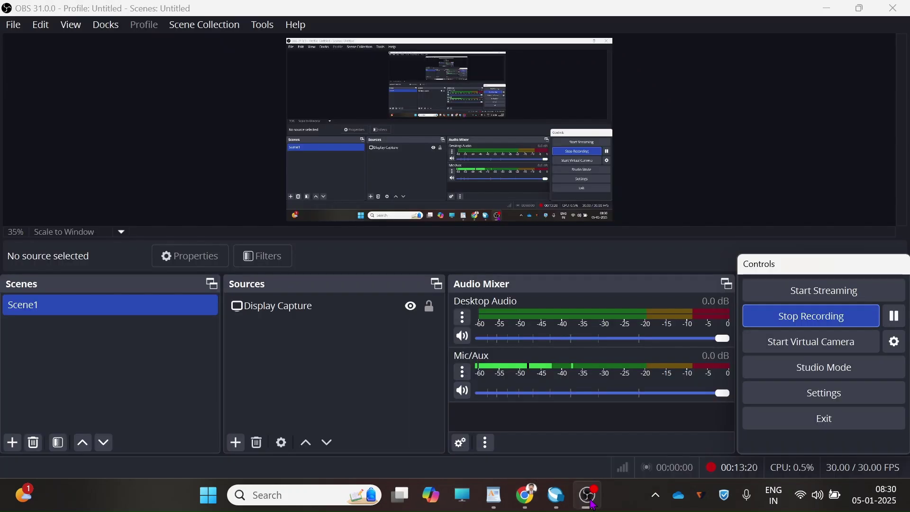